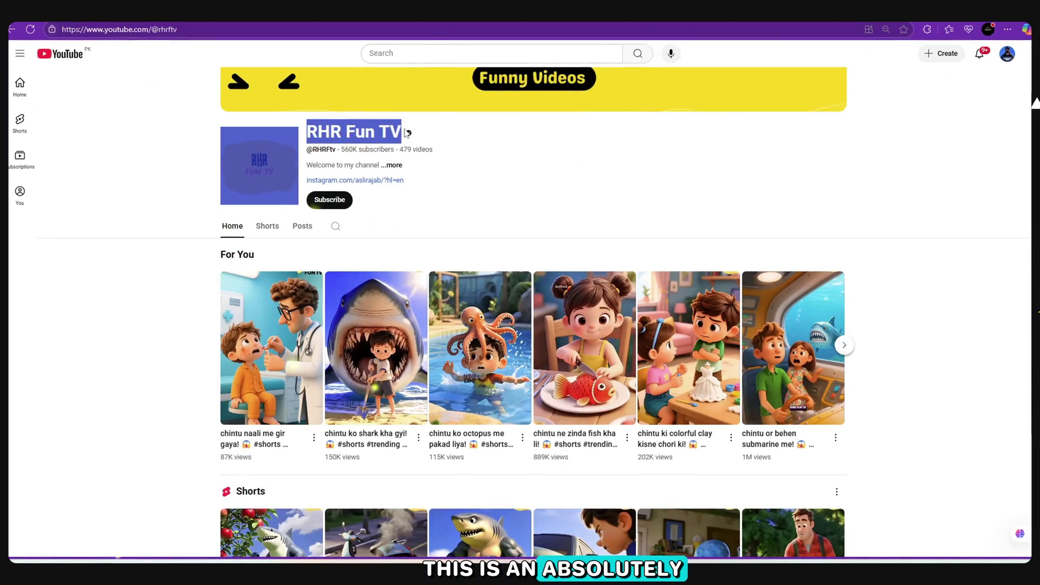
Browse the RHR Fun TV channel page on YouTube and look through its Shorts
{"action": "left_click", "coordinate": [554, 187]}
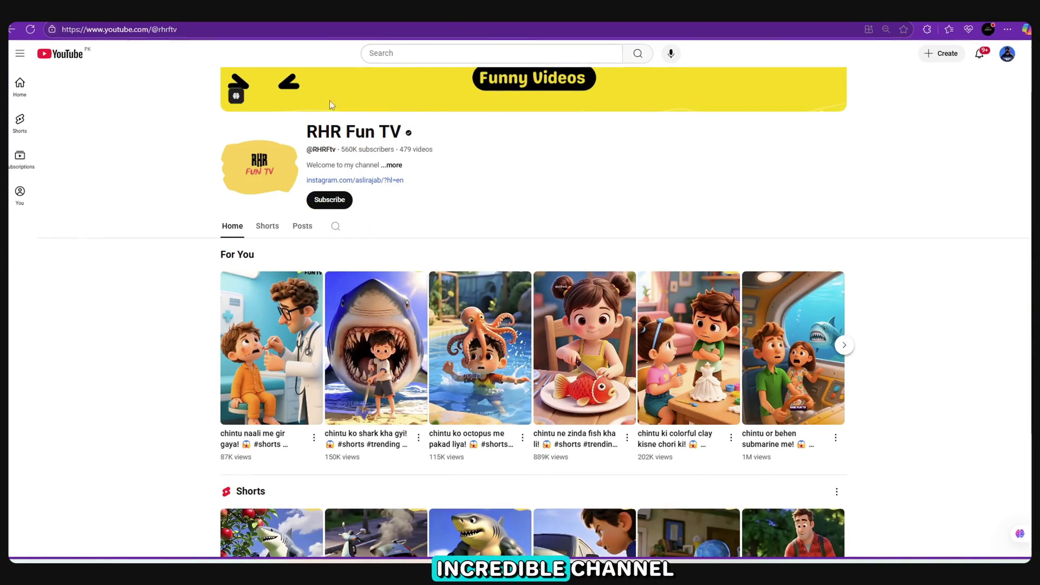
{"action": "left_click", "coordinate": [394, 164]}
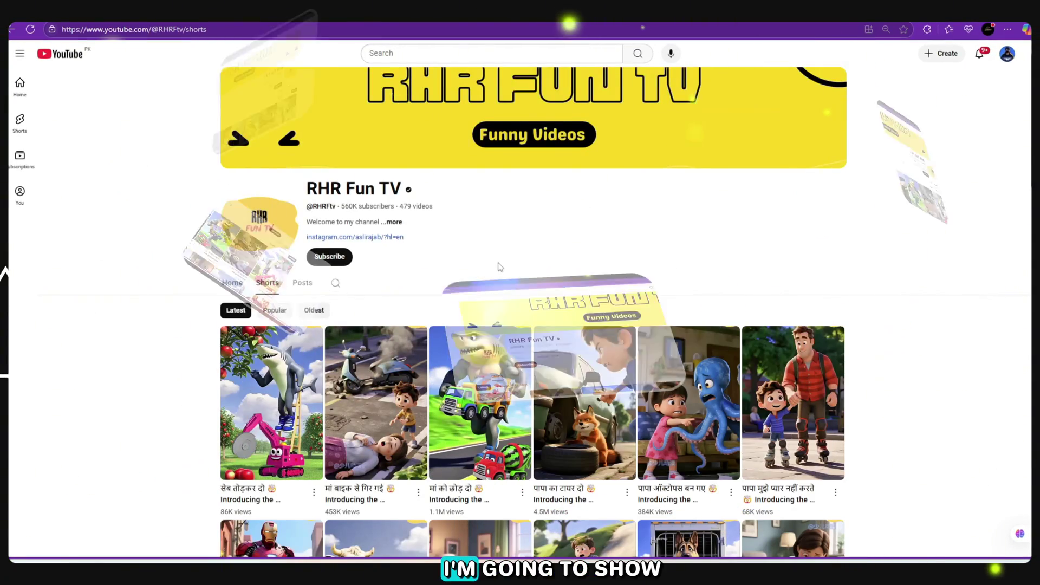
{"action": "scroll", "coordinate": [497, 268], "scroll_direction": "down", "scroll_amount": 4}
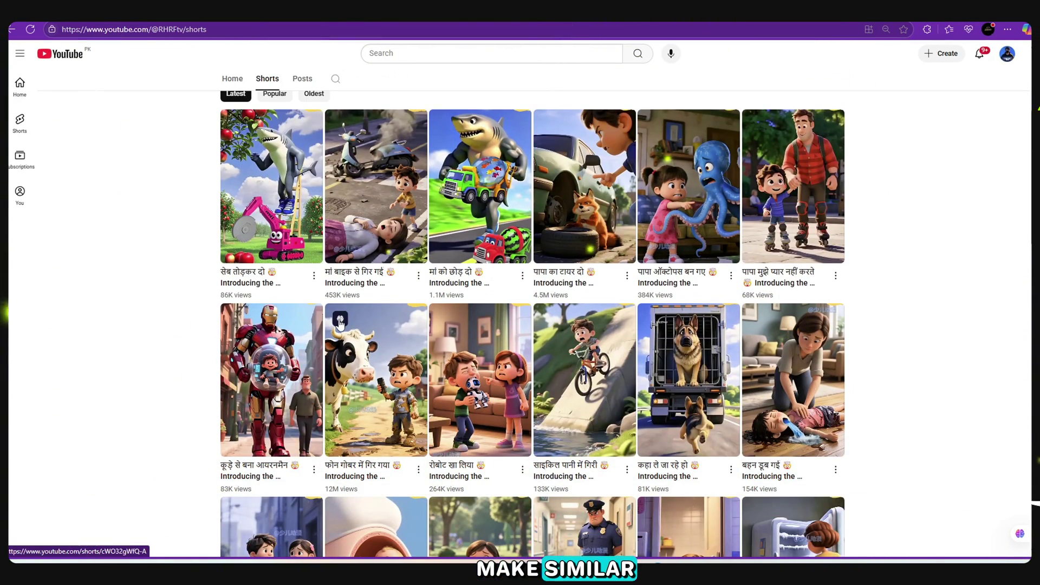
{"action": "scroll", "coordinate": [531, 325], "scroll_direction": "down", "scroll_amount": 5}
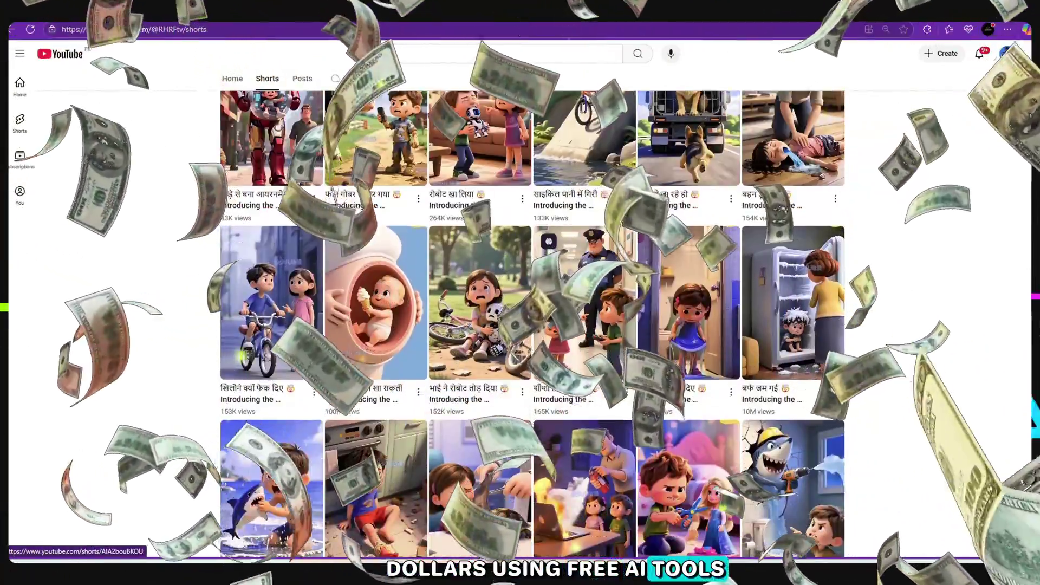
{"action": "scroll", "coordinate": [531, 325], "scroll_direction": "down", "scroll_amount": 3}
{"action": "scroll", "coordinate": [558, 299], "scroll_direction": "down", "scroll_amount": 2}
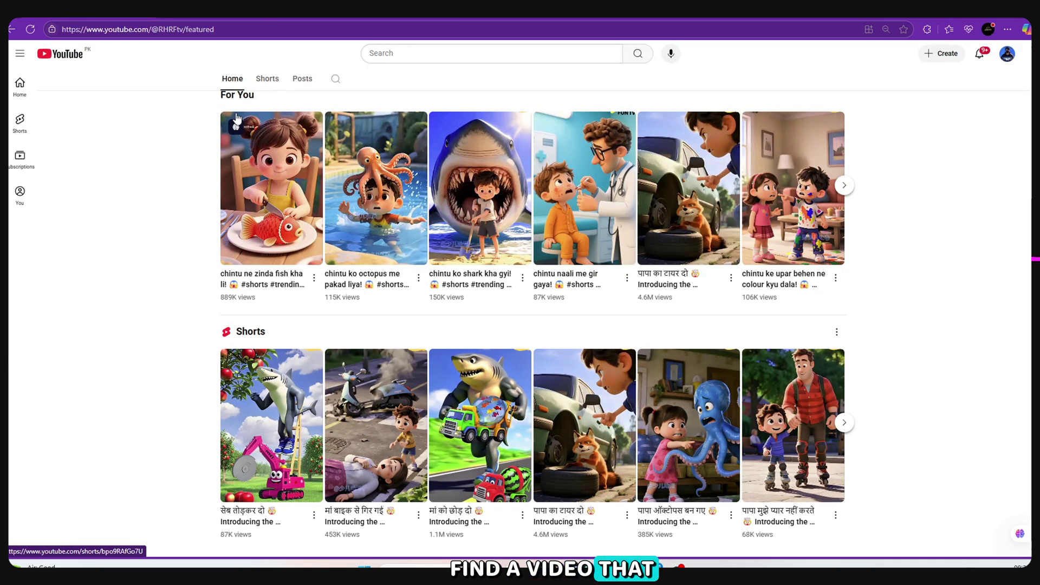
Capture the channel's For You and Shorts thumbnails and send the screenshot to ChatGPT with "please give 8 same full hd image prompts"
{"action": "key", "text": "super+shift+s"}
{"action": "left_click_drag", "start_coordinate": [178, 107], "coordinate": [932, 509]}
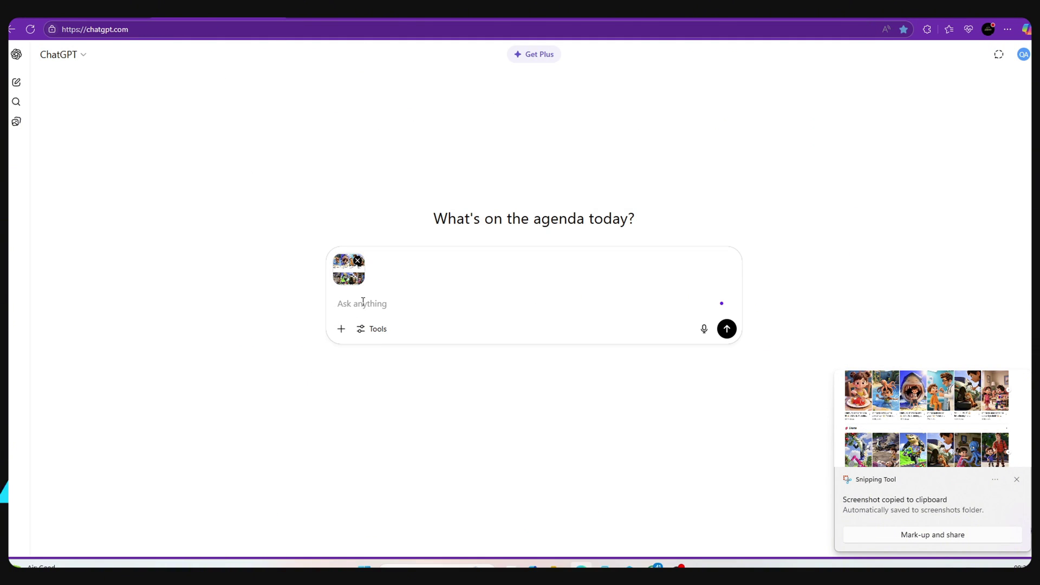
{"action": "type", "text": "ase g"}
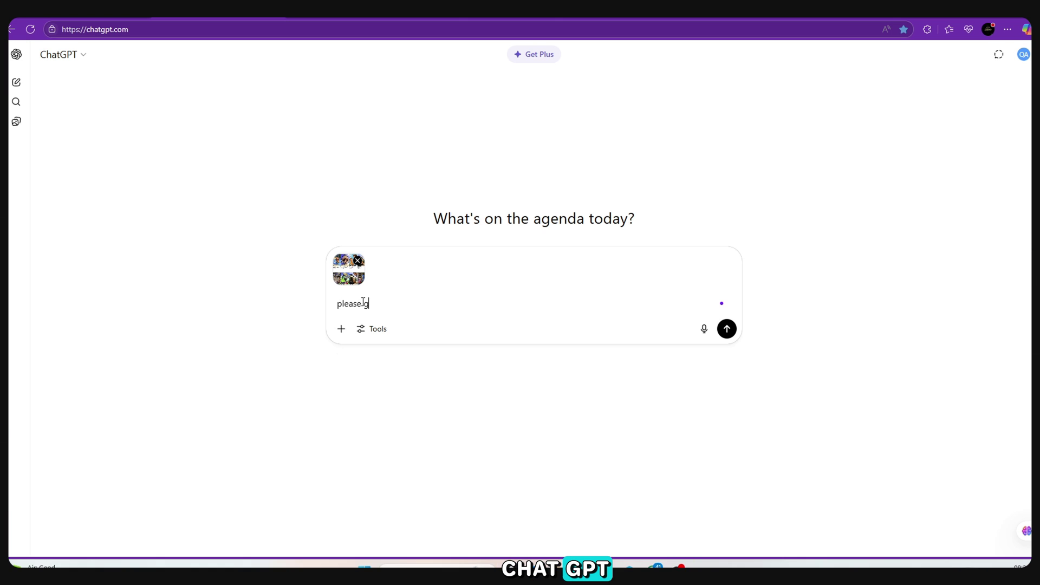
{"action": "key", "text": "BackSpace"}
{"action": "type", "text": "give"}
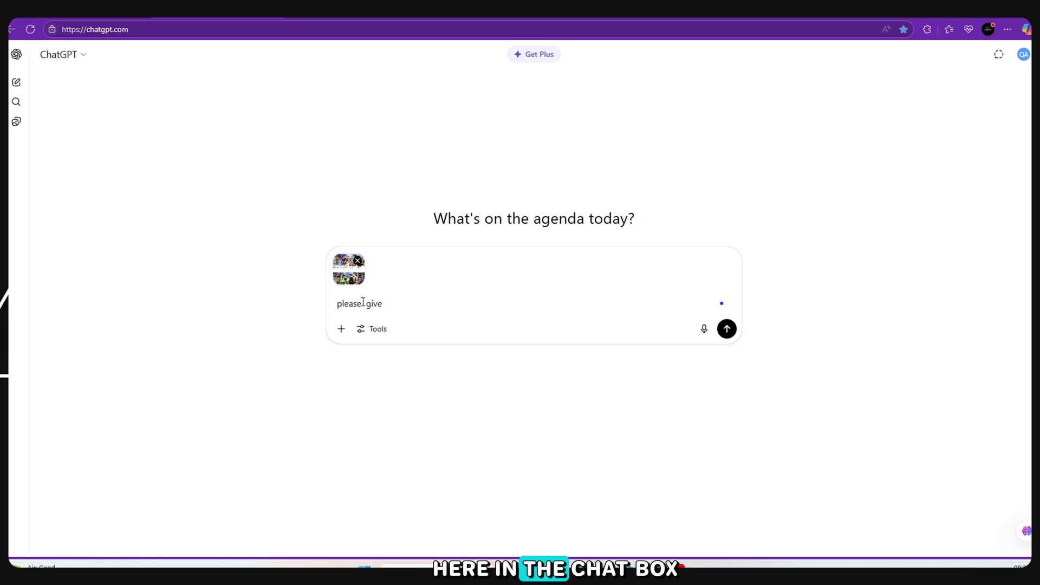
{"action": "type", "text": " 8"}
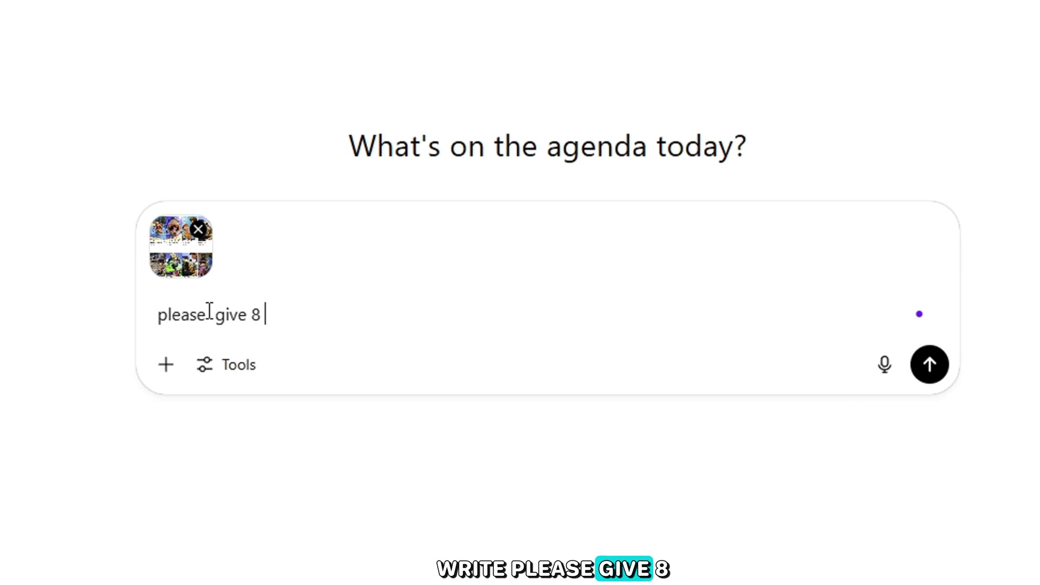
{"action": "type", "text": " same"}
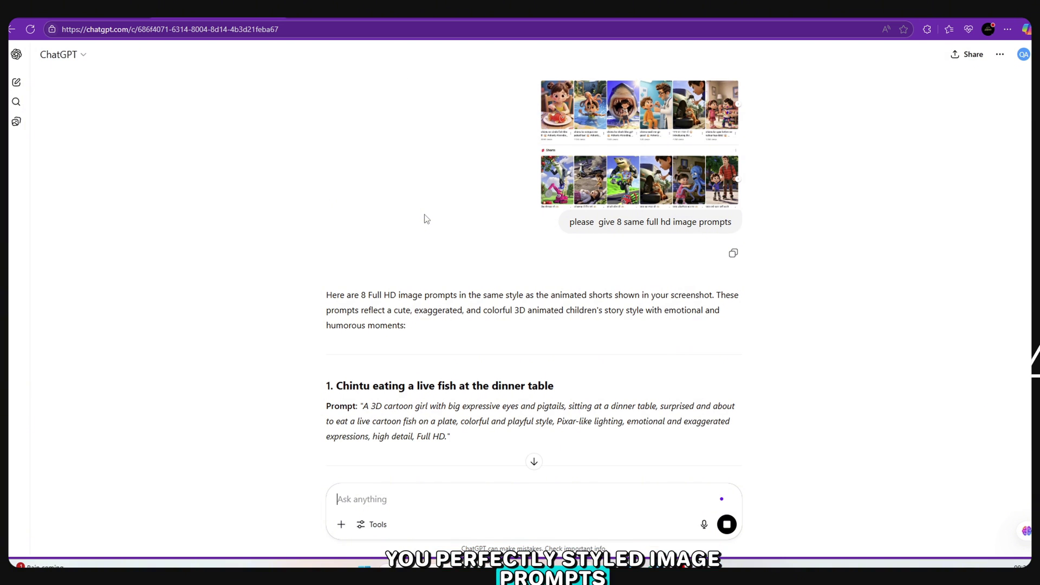
Read through the eight Full HD image prompts in ChatGPT's answer
{"action": "scroll", "coordinate": [425, 216], "scroll_direction": "down", "scroll_amount": 2}
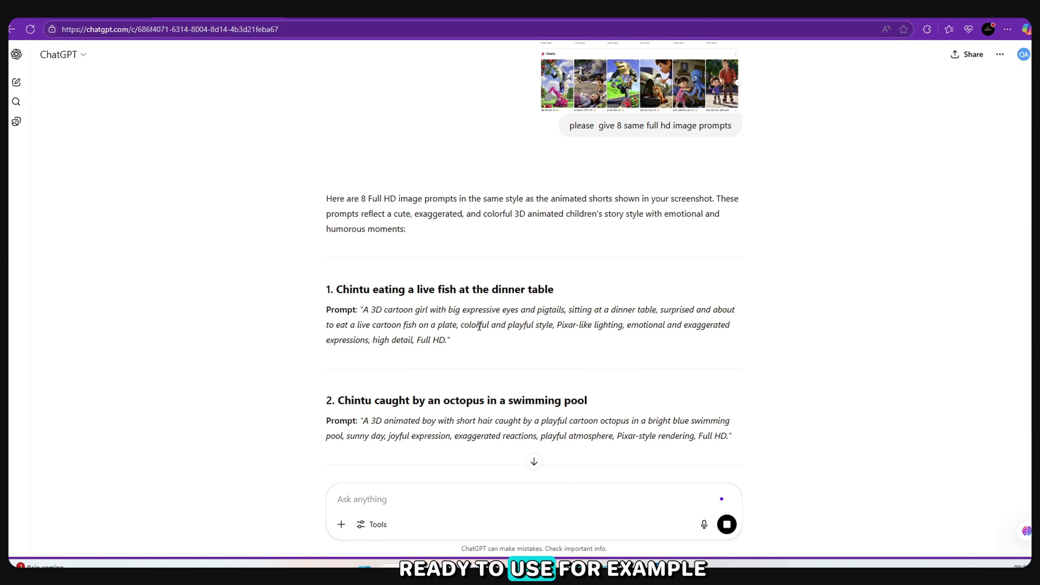
{"action": "scroll", "coordinate": [479, 327], "scroll_direction": "down", "scroll_amount": 2}
{"action": "scroll", "coordinate": [479, 326], "scroll_direction": "down", "scroll_amount": 2}
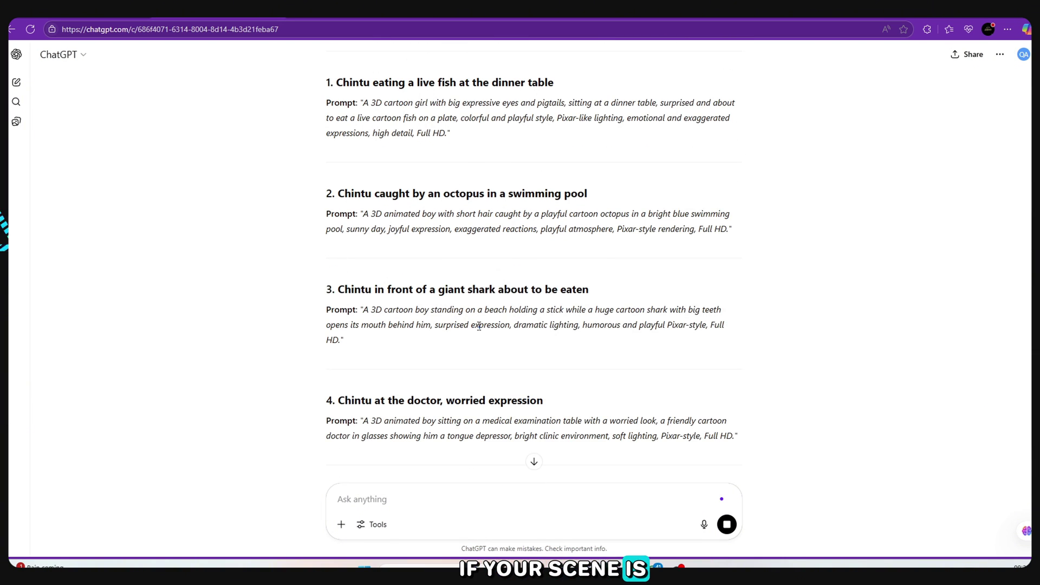
{"action": "scroll", "coordinate": [479, 327], "scroll_direction": "down", "scroll_amount": 3}
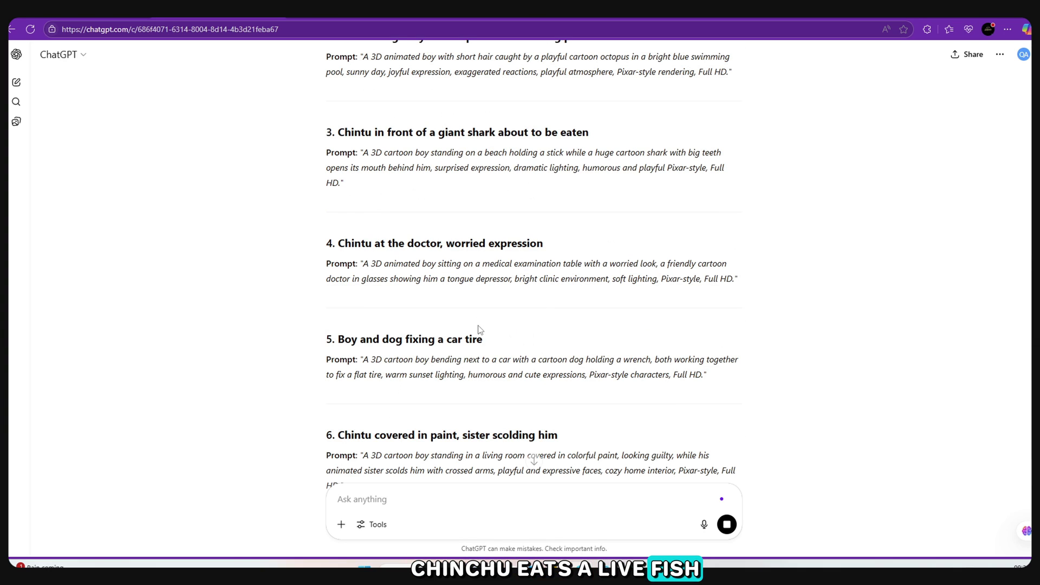
{"action": "scroll", "coordinate": [479, 327], "scroll_direction": "down", "scroll_amount": 2}
{"action": "scroll", "coordinate": [479, 327], "scroll_direction": "down", "scroll_amount": 3}
{"action": "scroll", "coordinate": [457, 387], "scroll_direction": "up", "scroll_amount": 5}
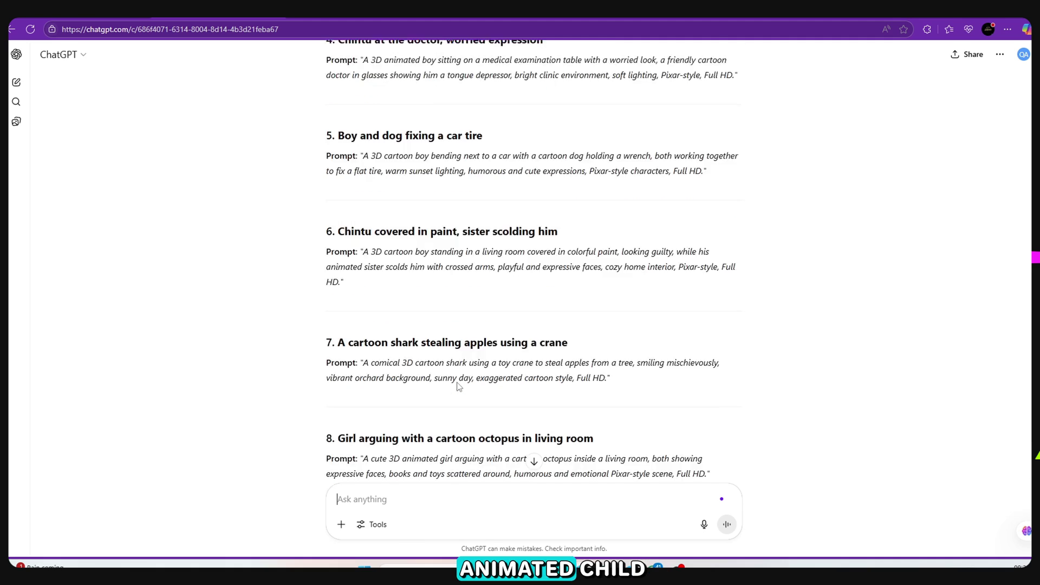
{"action": "scroll", "coordinate": [458, 387], "scroll_direction": "up", "scroll_amount": 3}
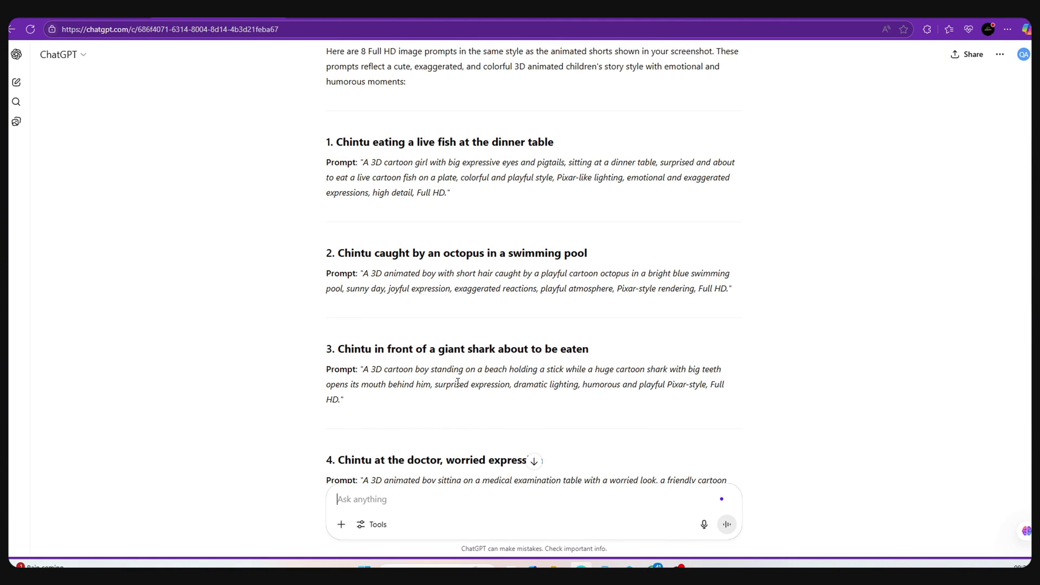
{"action": "scroll", "coordinate": [458, 383], "scroll_direction": "up", "scroll_amount": 4}
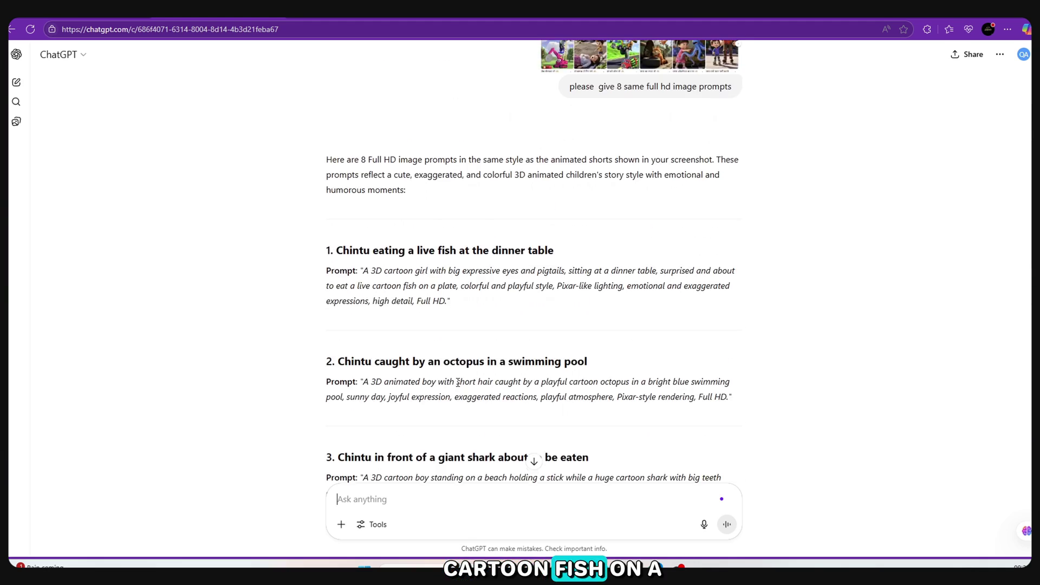
{"action": "scroll", "coordinate": [458, 382], "scroll_direction": "down", "scroll_amount": 12}
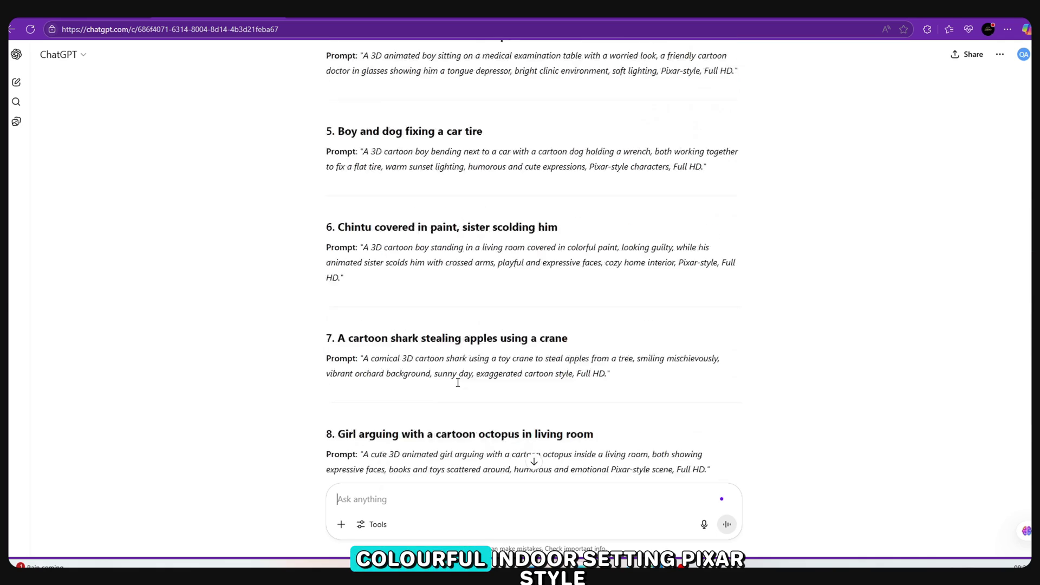
{"action": "scroll", "coordinate": [458, 384], "scroll_direction": "up", "scroll_amount": 5}
{"action": "scroll", "coordinate": [458, 384], "scroll_direction": "up", "scroll_amount": 10}
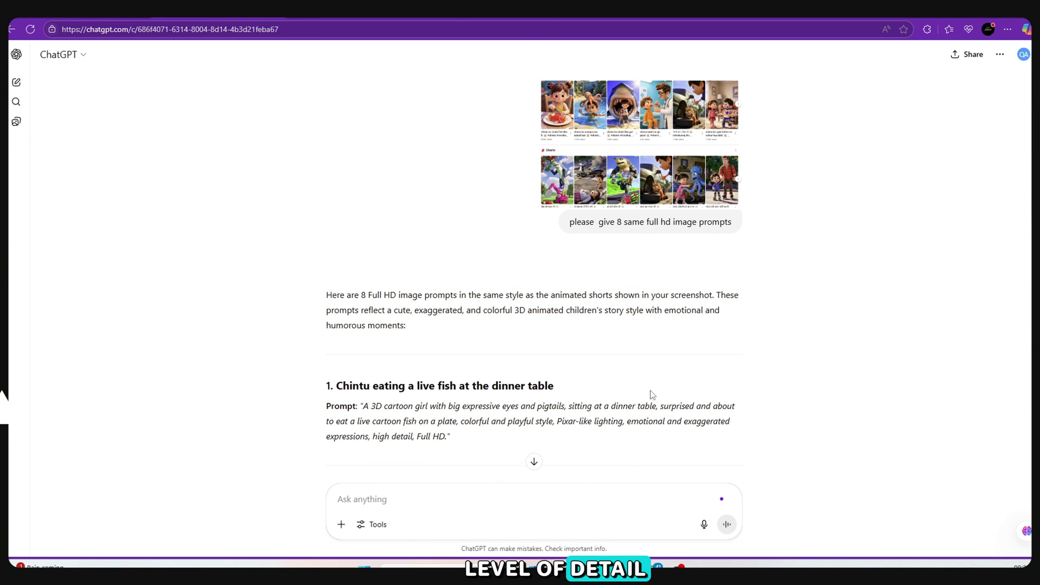
{"action": "scroll", "coordinate": [652, 391], "scroll_direction": "down", "scroll_amount": 1}
{"action": "scroll", "coordinate": [652, 388], "scroll_direction": "down", "scroll_amount": 5}
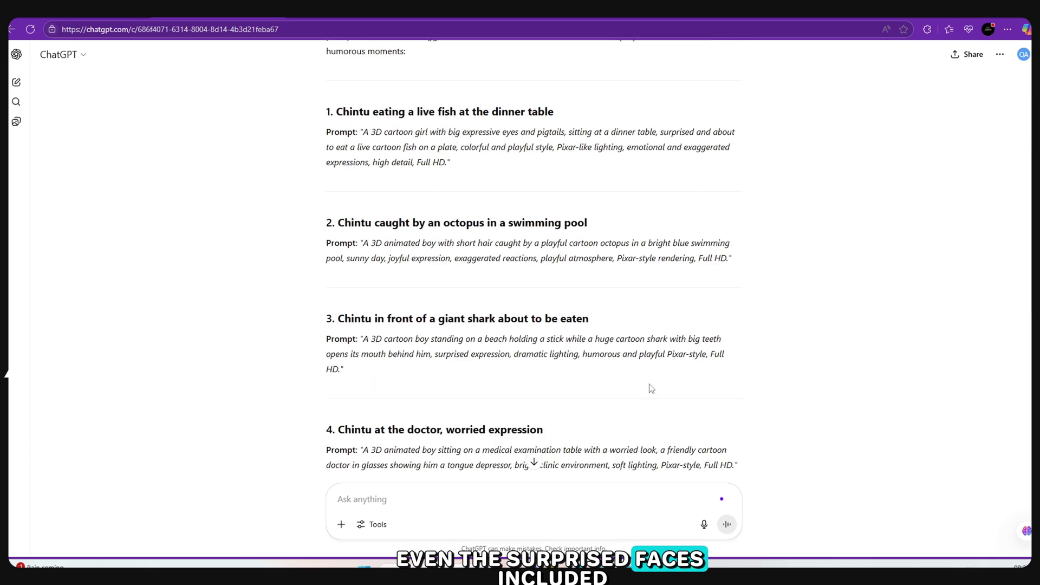
{"action": "scroll", "coordinate": [652, 388], "scroll_direction": "down", "scroll_amount": 6}
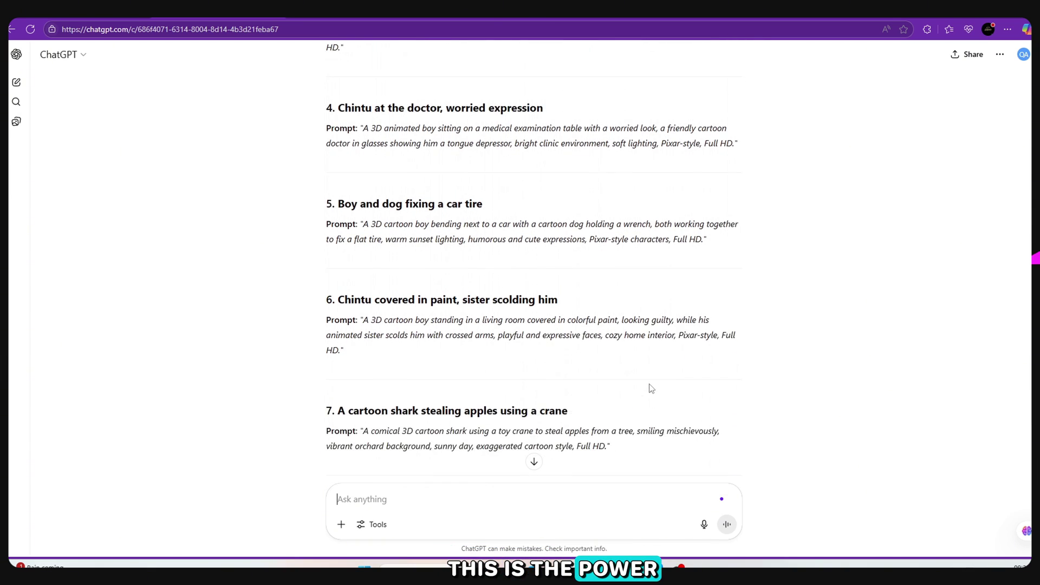
{"action": "scroll", "coordinate": [650, 389], "scroll_direction": "up", "scroll_amount": 5}
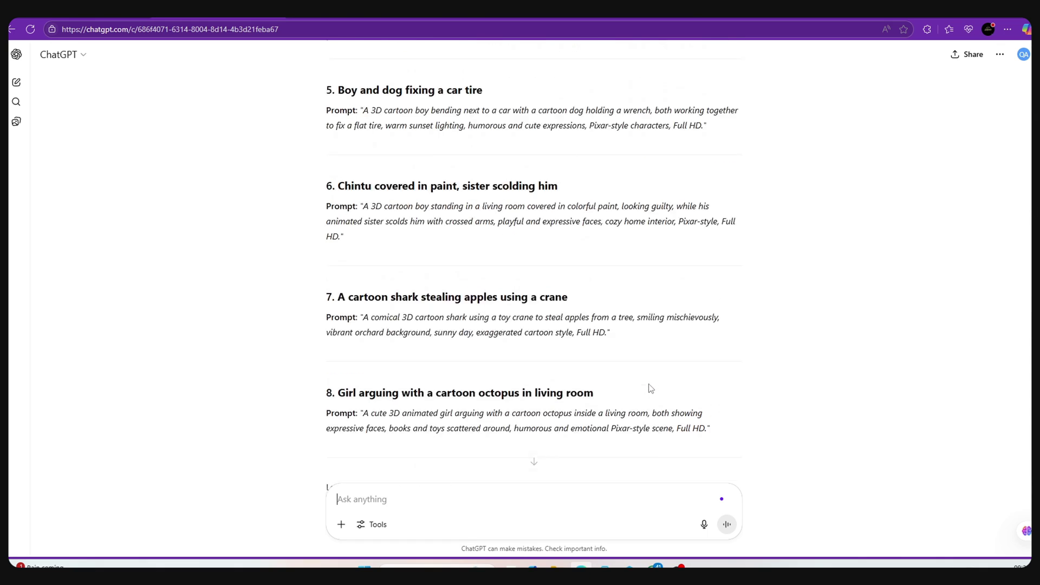
{"action": "scroll", "coordinate": [651, 388], "scroll_direction": "up", "scroll_amount": 4}
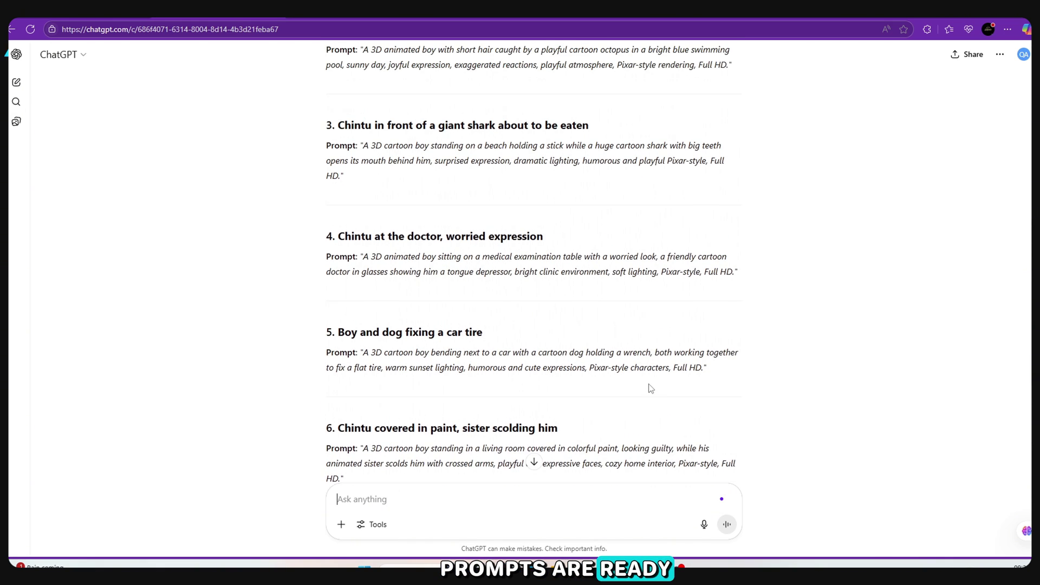
{"action": "scroll", "coordinate": [650, 388], "scroll_direction": "up", "scroll_amount": 4}
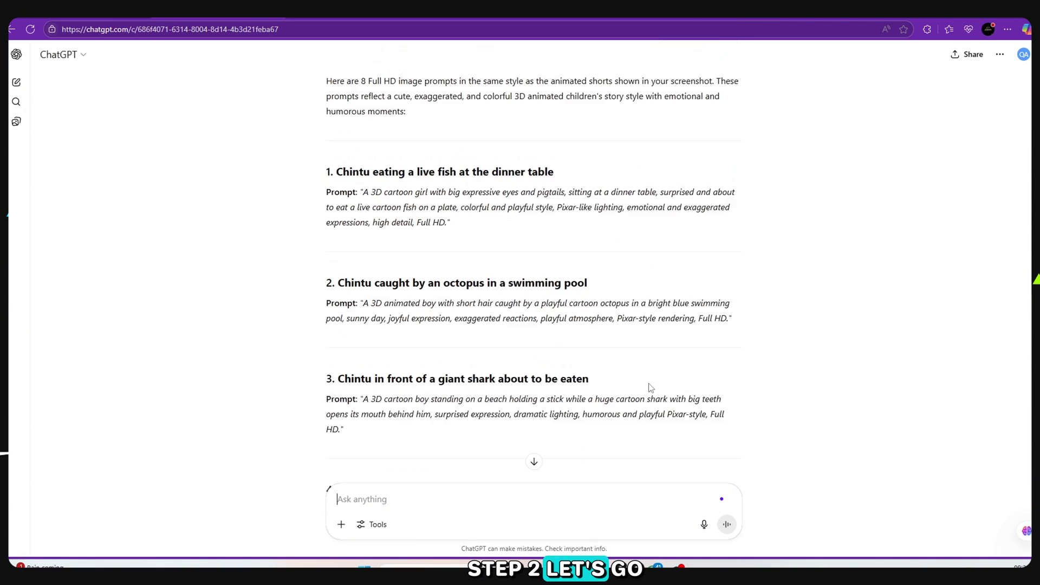
{"action": "scroll", "coordinate": [651, 388], "scroll_direction": "down", "scroll_amount": 6}
{"action": "scroll", "coordinate": [650, 389], "scroll_direction": "down", "scroll_amount": 7}
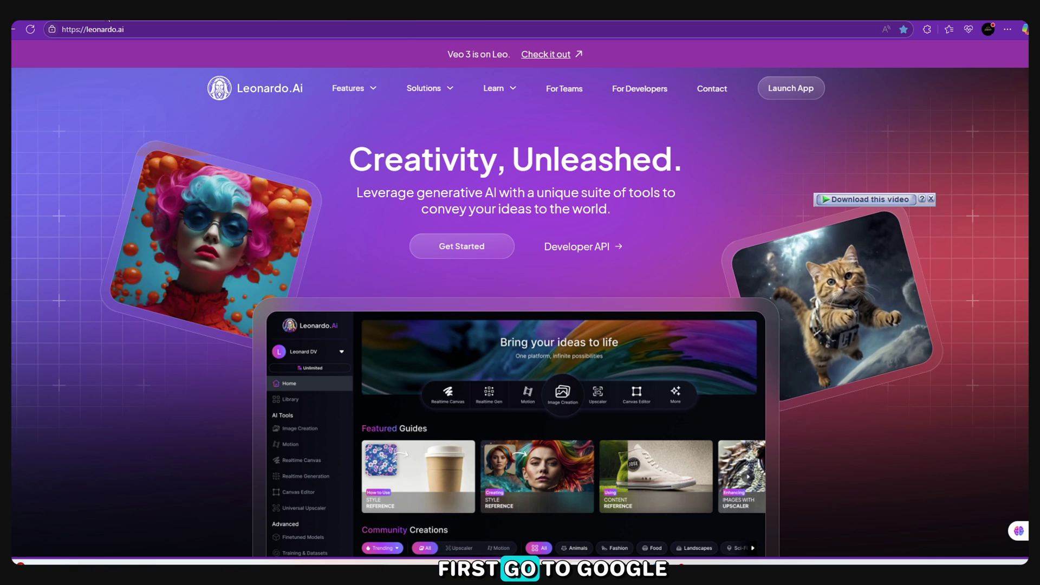
Launch the Leonardo.Ai app from leonardo.ai, open its image creation page and check the model presets, keeping Phoenix 1.0
{"action": "left_click", "coordinate": [161, 33]}
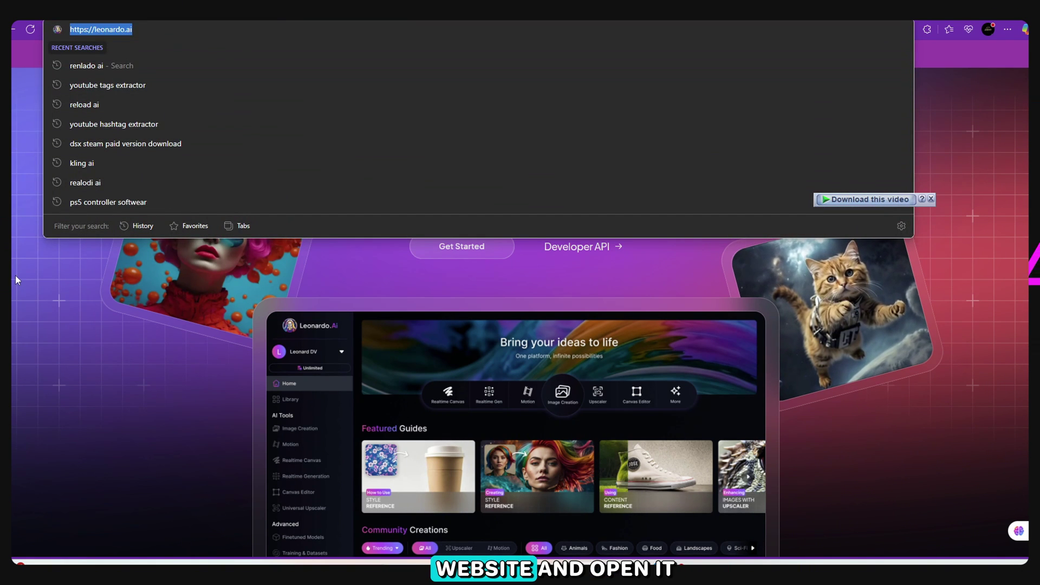
{"action": "left_click", "coordinate": [92, 362]}
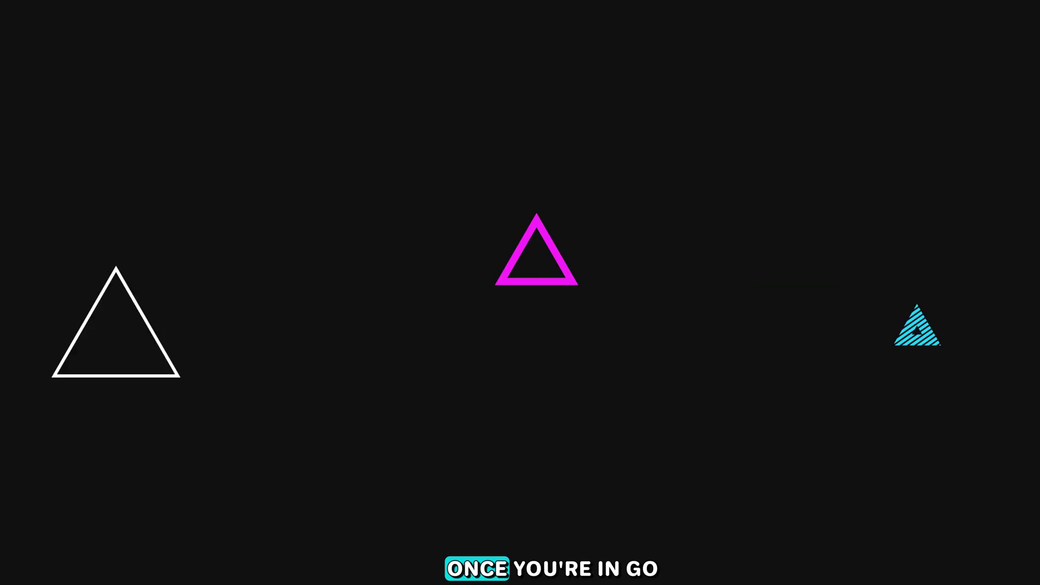
{"action": "left_click", "coordinate": [452, 263]}
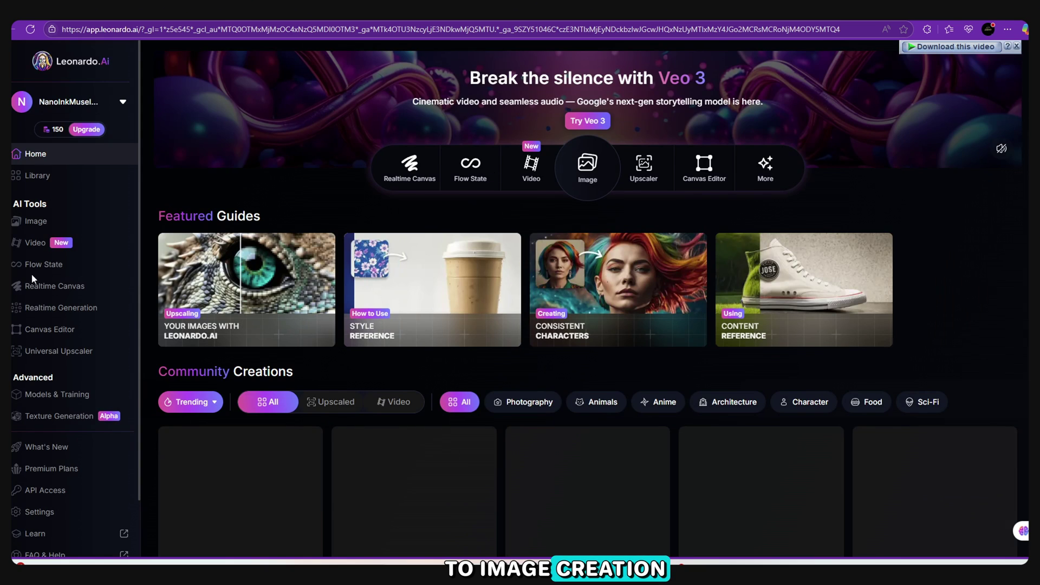
{"action": "left_click", "coordinate": [588, 165]}
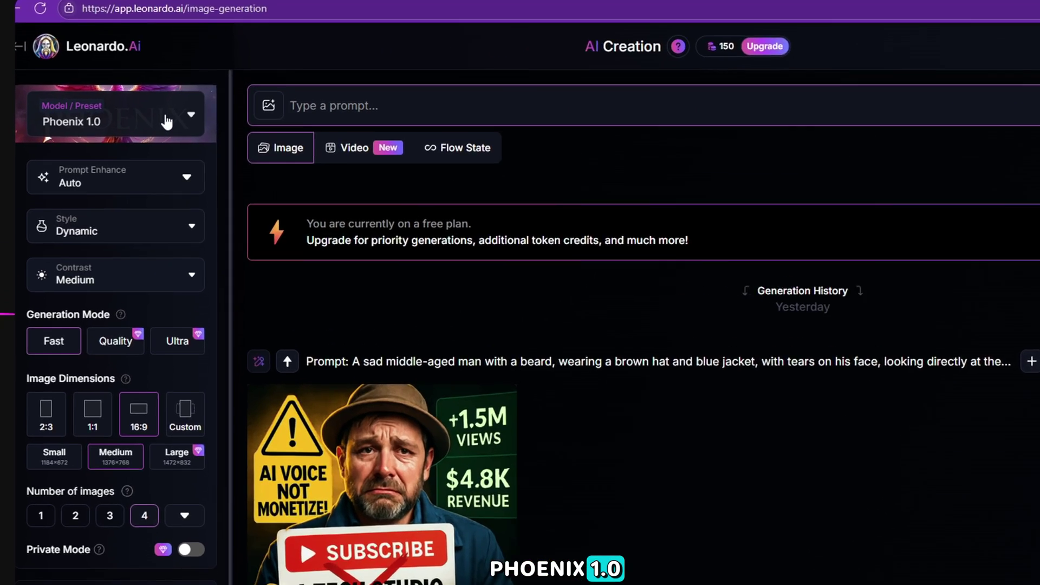
{"action": "left_click", "coordinate": [123, 111]}
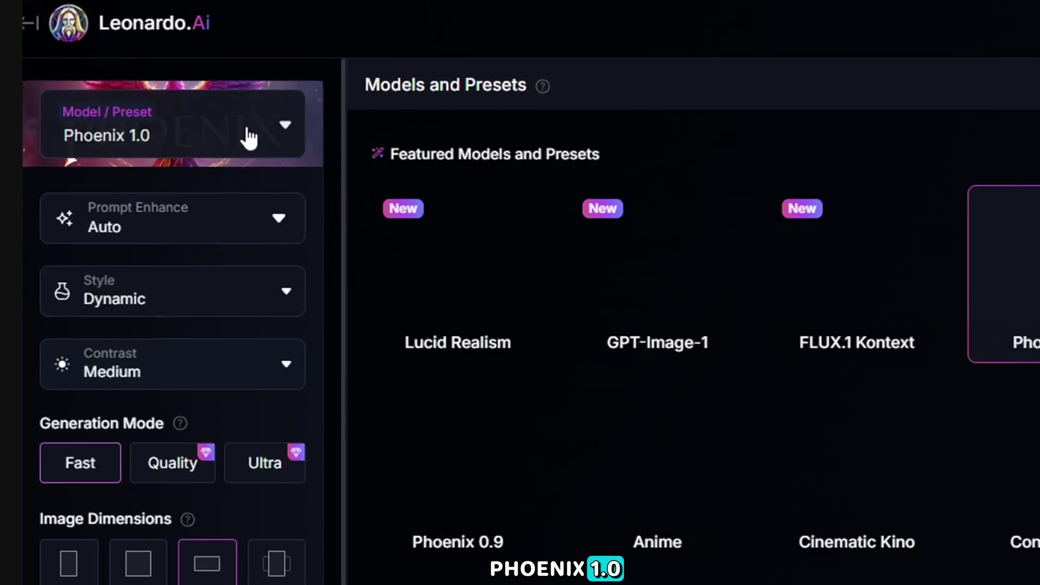
{"action": "key", "text": "Escape"}
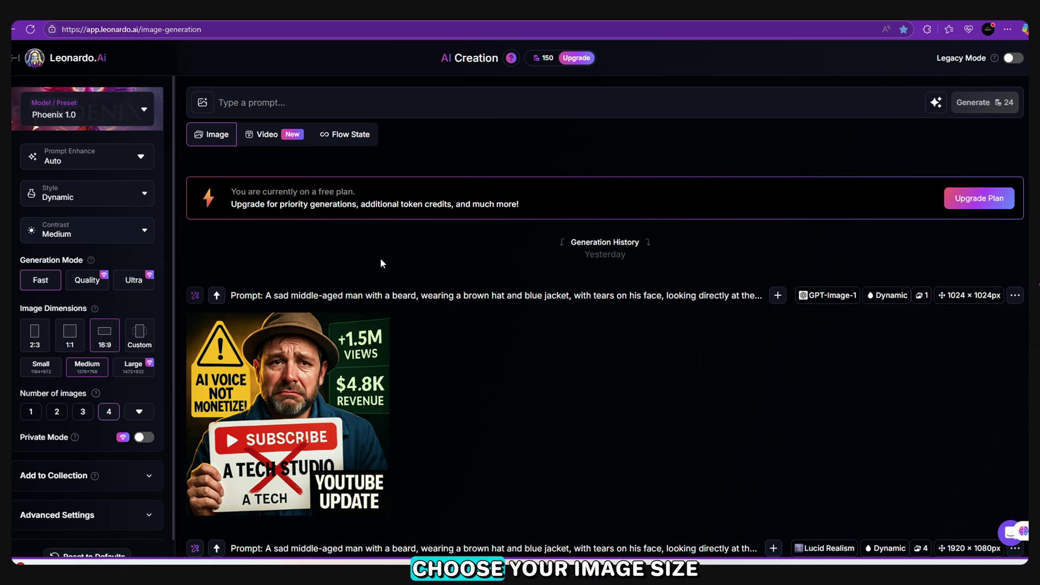
Paste the copied "Chintu eats a live fish" prompt about a 3D animated child girl at a dining table as the image prompt
{"action": "left_click", "coordinate": [355, 104]}
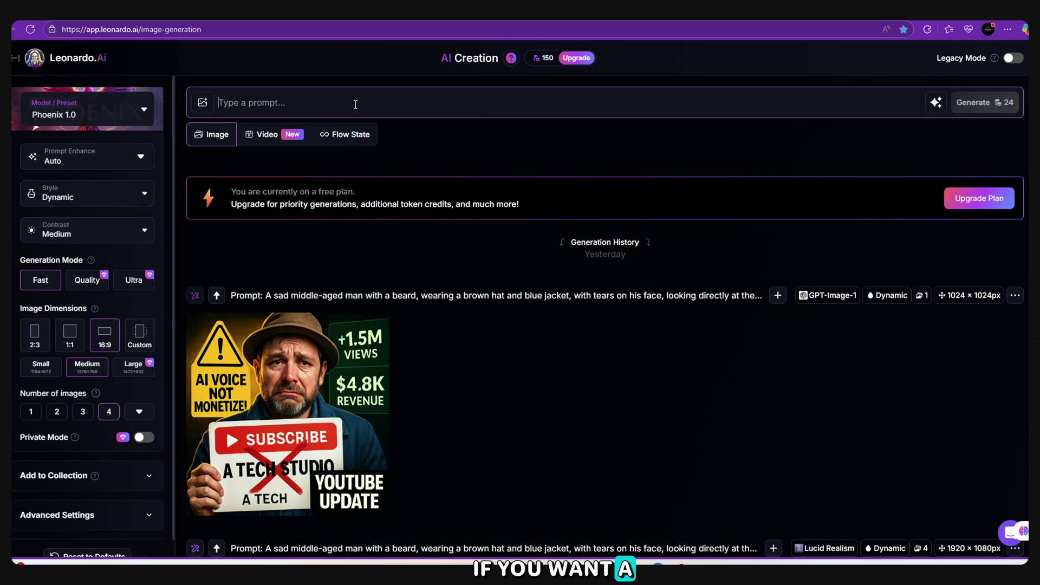
{"action": "right_click", "coordinate": [355, 105]}
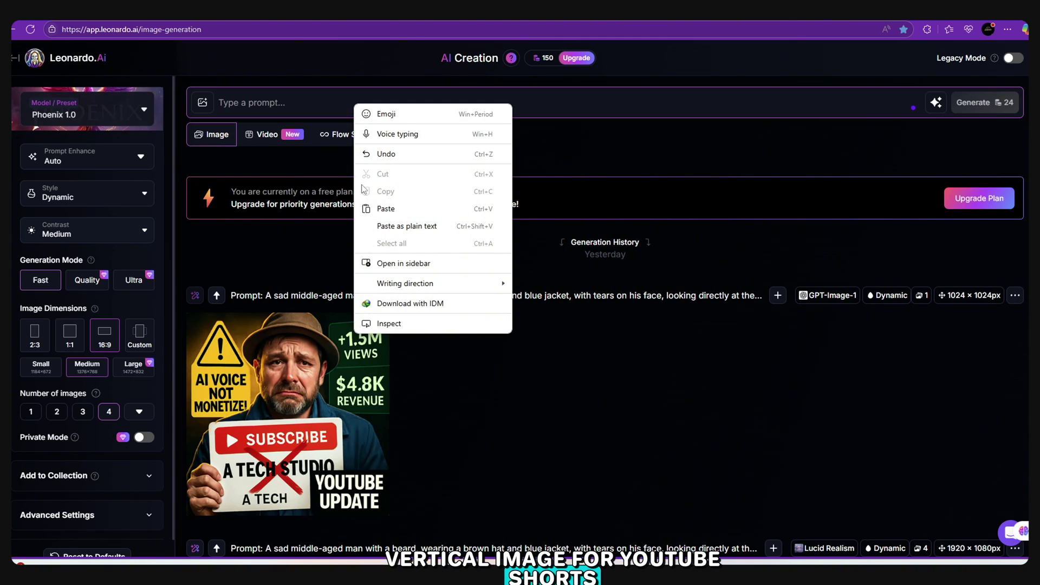
{"action": "left_click", "coordinate": [375, 209]}
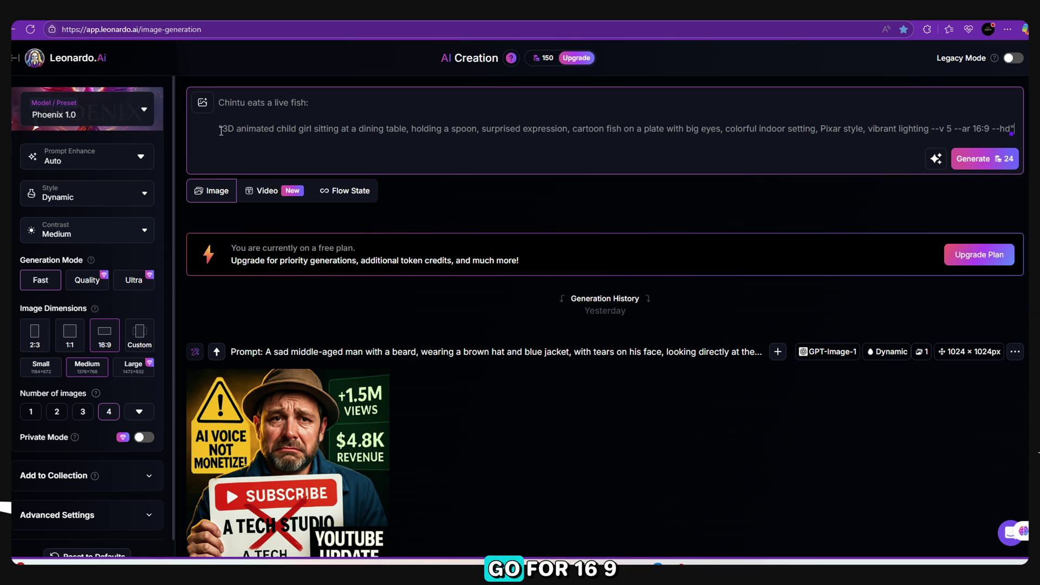
{"action": "left_click_drag", "start_coordinate": [279, 133], "coordinate": [319, 138]}
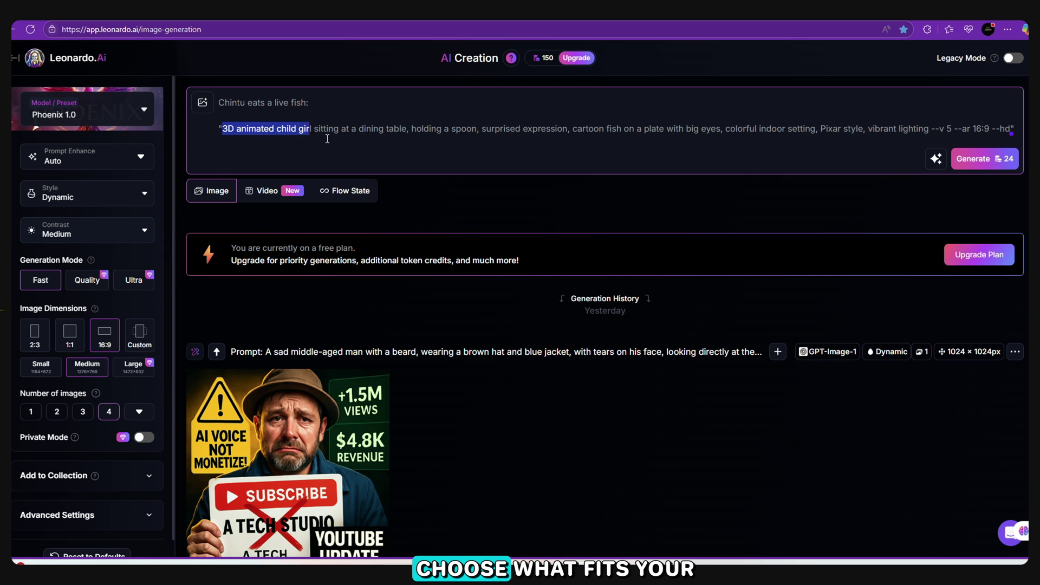
{"action": "left_click_drag", "start_coordinate": [403, 145], "coordinate": [416, 145]}
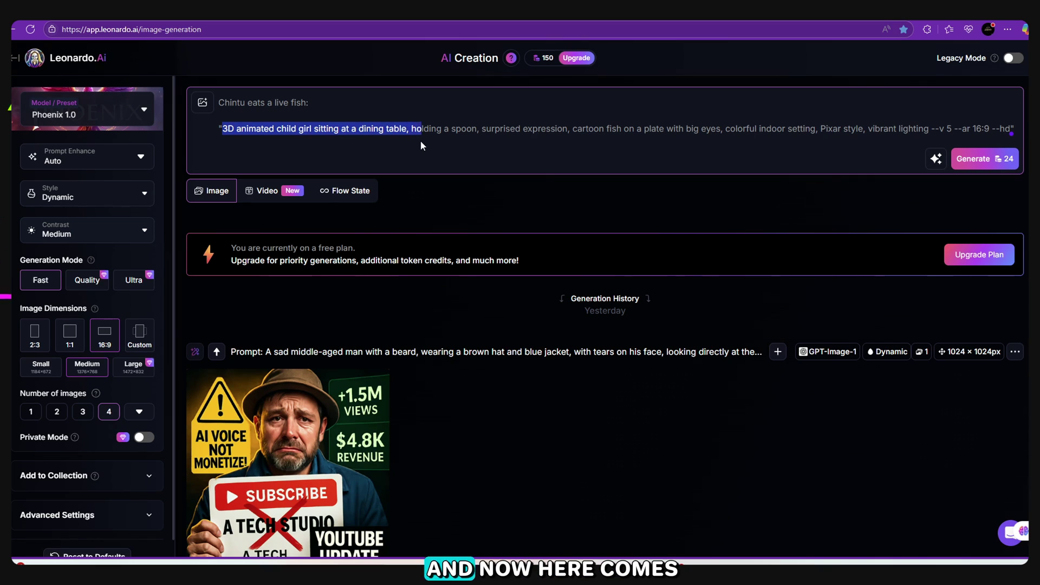
Generate images from the "Chintu eats a live fish" prompt and reveal the result hidden as possibly explicit
{"action": "left_click_drag", "start_coordinate": [490, 144], "coordinate": [563, 144]}
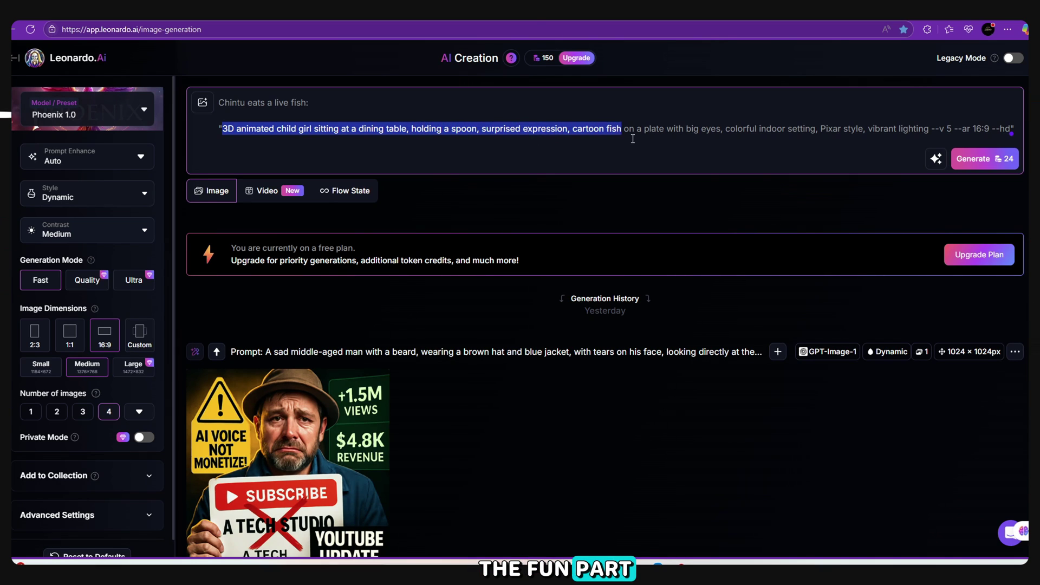
{"action": "left_click_drag", "start_coordinate": [719, 139], "coordinate": [1013, 144]}
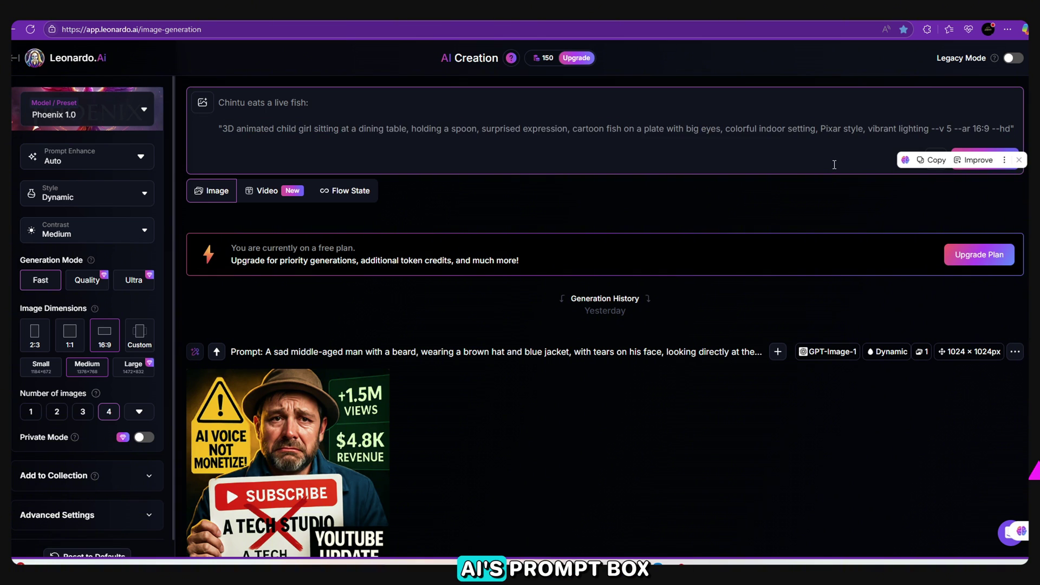
{"action": "key", "text": "ctrl+c"}
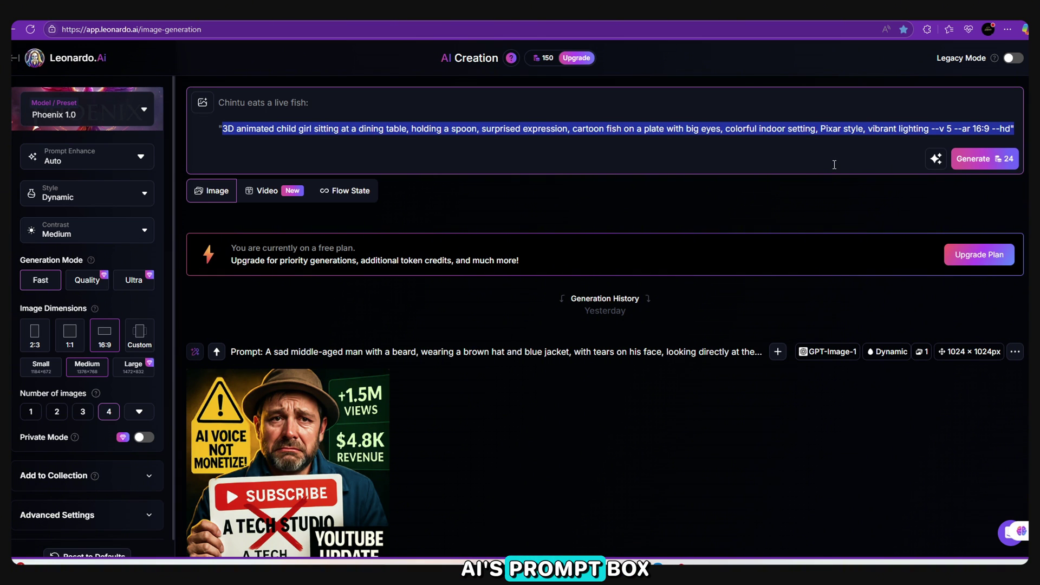
{"action": "left_click", "coordinate": [973, 161]}
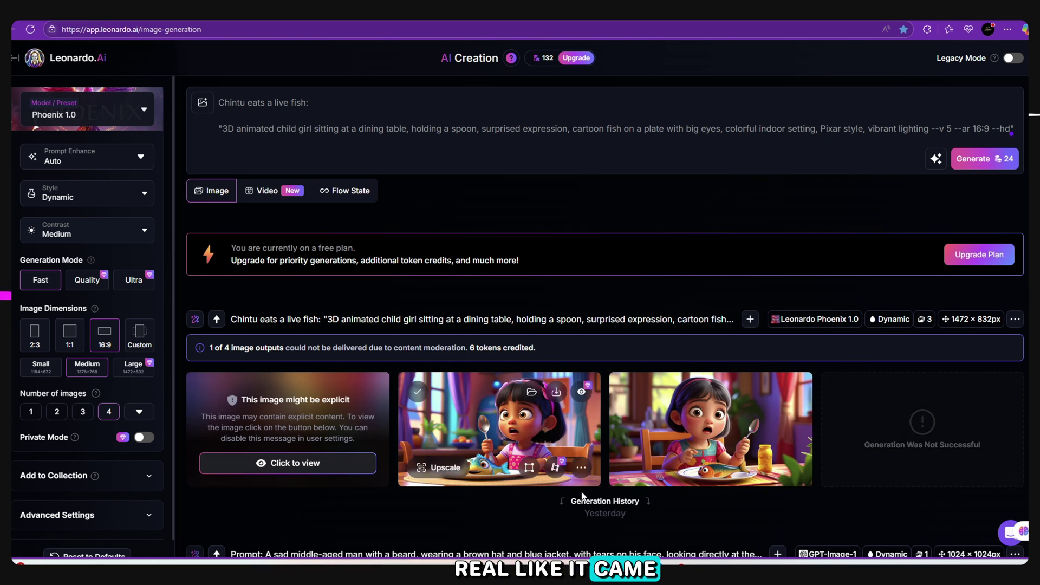
{"action": "left_click", "coordinate": [288, 463]}
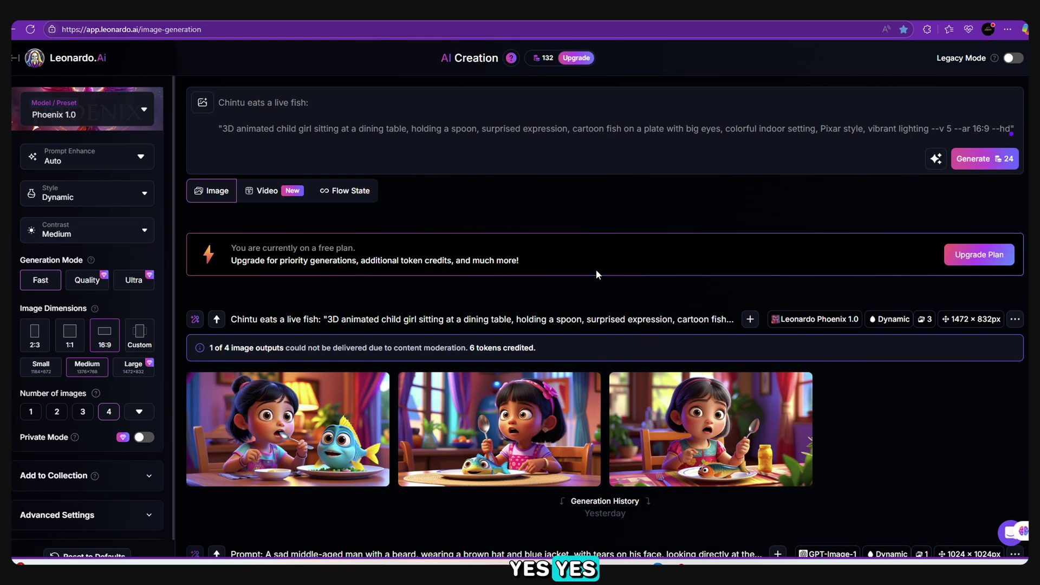
Replace the image prompt with the copied "Octopus grabs Chintu in pool" prompt and generate the images
{"action": "mouse_move", "coordinate": [1015, 129]}
{"action": "left_mouse_down"}
{"action": "mouse_move", "coordinate": [222, 128]}
{"action": "mouse_move", "coordinate": [260, 103]}
{"action": "mouse_move", "coordinate": [776, 129]}
{"action": "mouse_move", "coordinate": [312, 102]}
{"action": "mouse_move", "coordinate": [1025, 132]}
{"action": "left_mouse_up"}
{"action": "key", "text": "ctrl+v"}
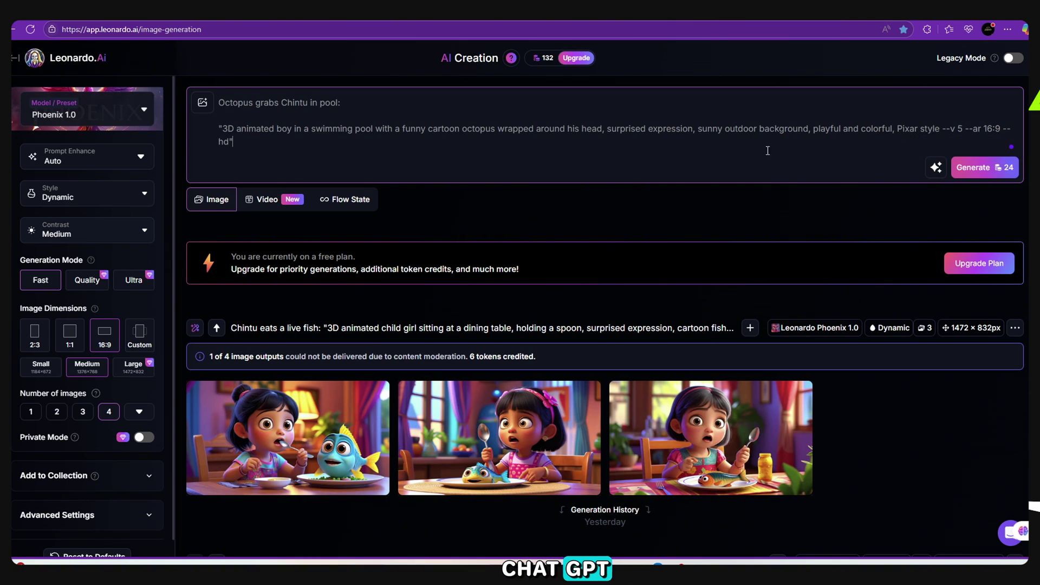
{"action": "left_click", "coordinate": [996, 168]}
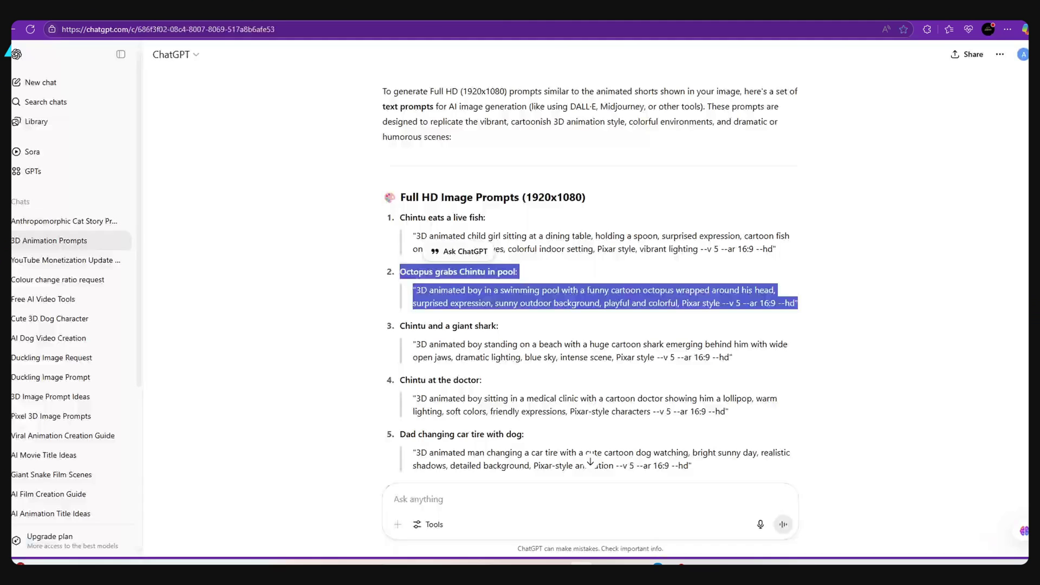
Copy the "Chintu and a giant shark" prompt from ChatGPT and return to Leonardo.Ai to check the octopus images
{"action": "scroll", "coordinate": [401, 164], "scroll_direction": "down", "scroll_amount": 3}
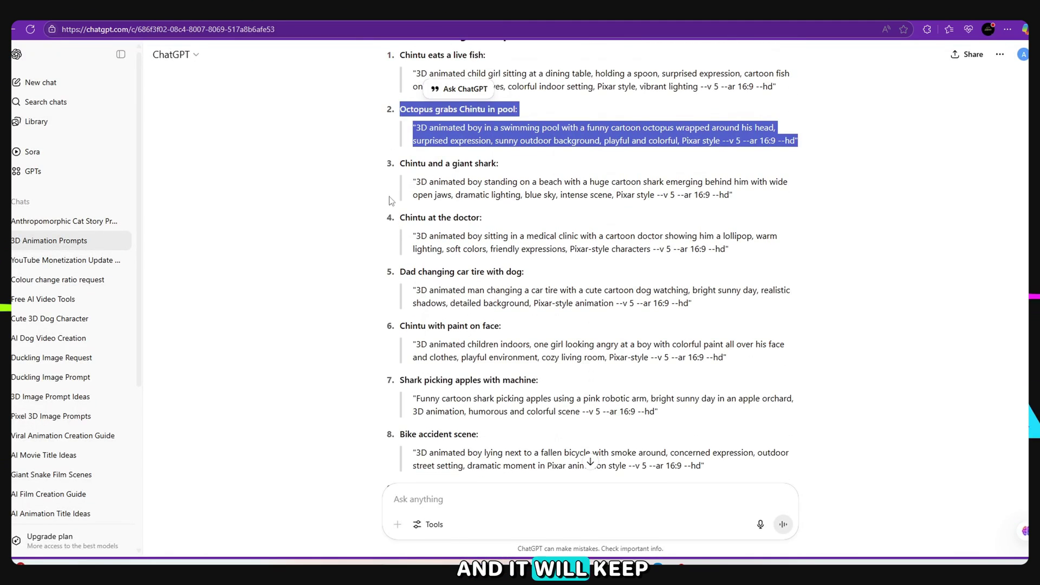
{"action": "left_click_drag", "start_coordinate": [401, 164], "coordinate": [733, 196]}
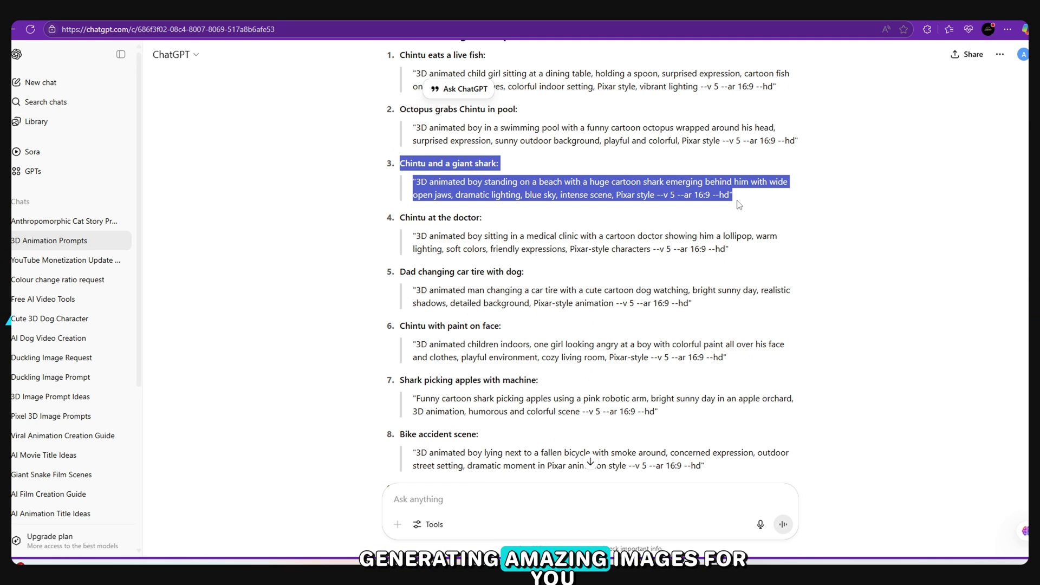
{"action": "right_click", "coordinate": [677, 191]}
{"action": "left_click", "coordinate": [704, 198]}
{"action": "key", "text": "ctrl+Tab"}
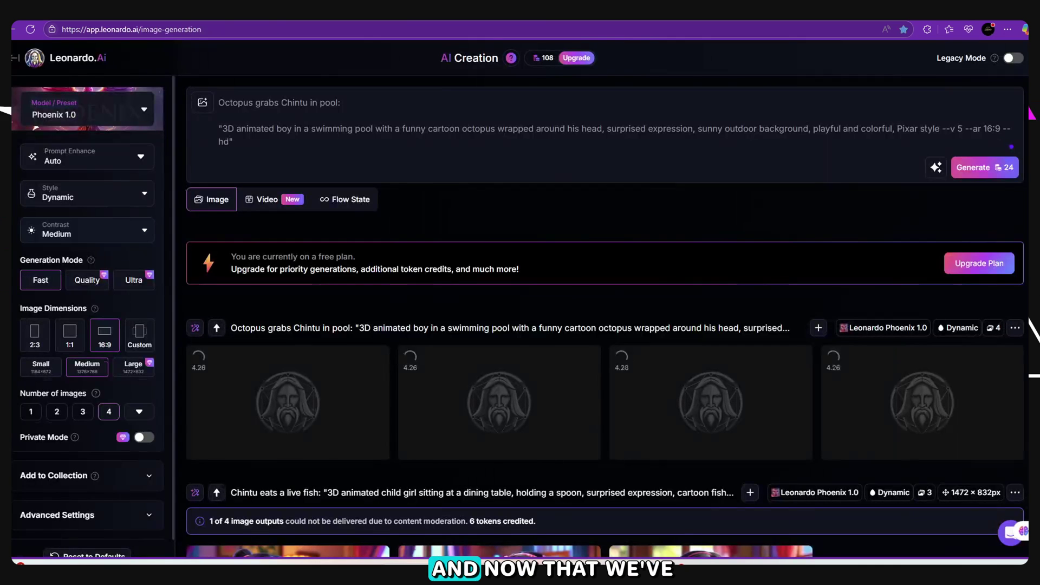
{"action": "scroll", "coordinate": [502, 249], "scroll_direction": "down", "scroll_amount": 2}
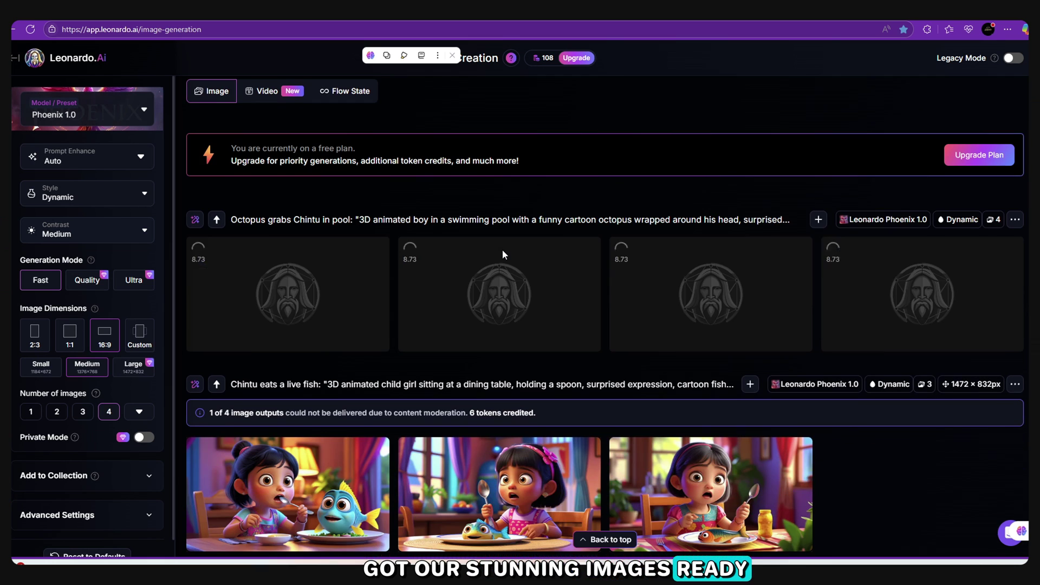
{"action": "scroll", "coordinate": [502, 249], "scroll_direction": "down", "scroll_amount": 1}
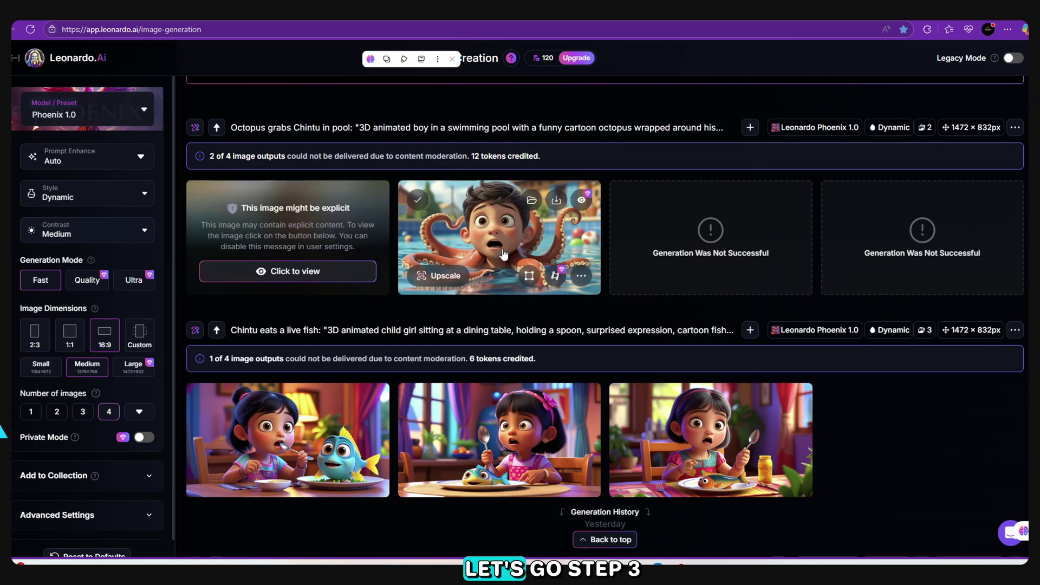
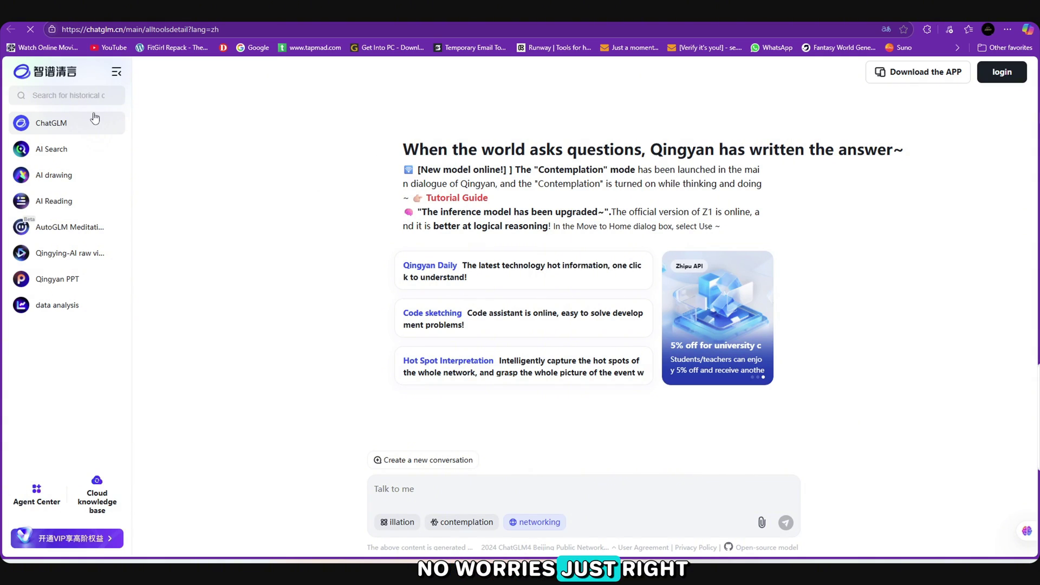
Check ChatGLM's page translation option, open the phone-number login and choose the +1 country code
{"action": "right_click", "coordinate": [266, 189]}
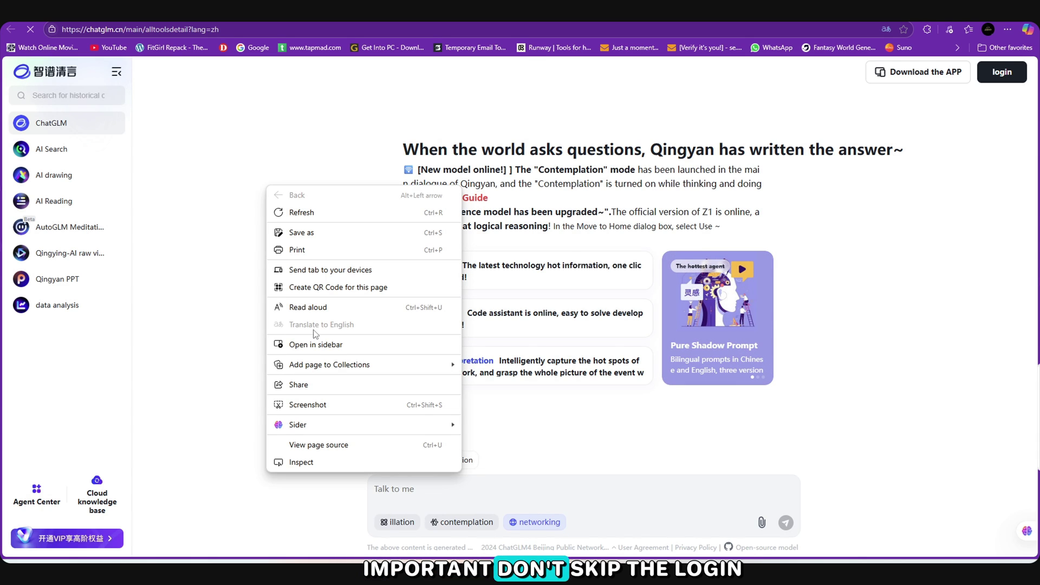
{"action": "left_click", "coordinate": [894, 265]}
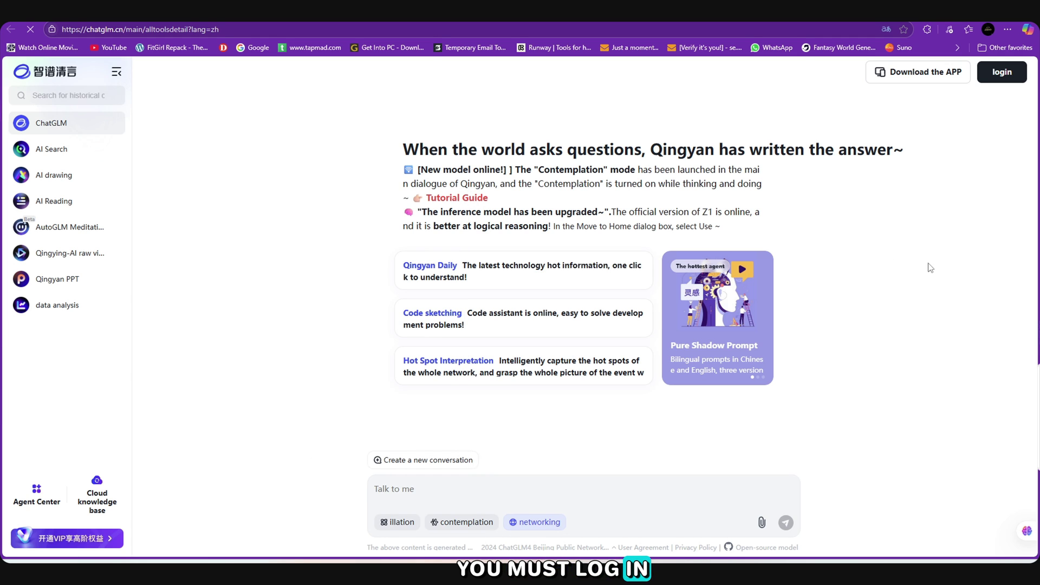
{"action": "left_click", "coordinate": [1008, 74]}
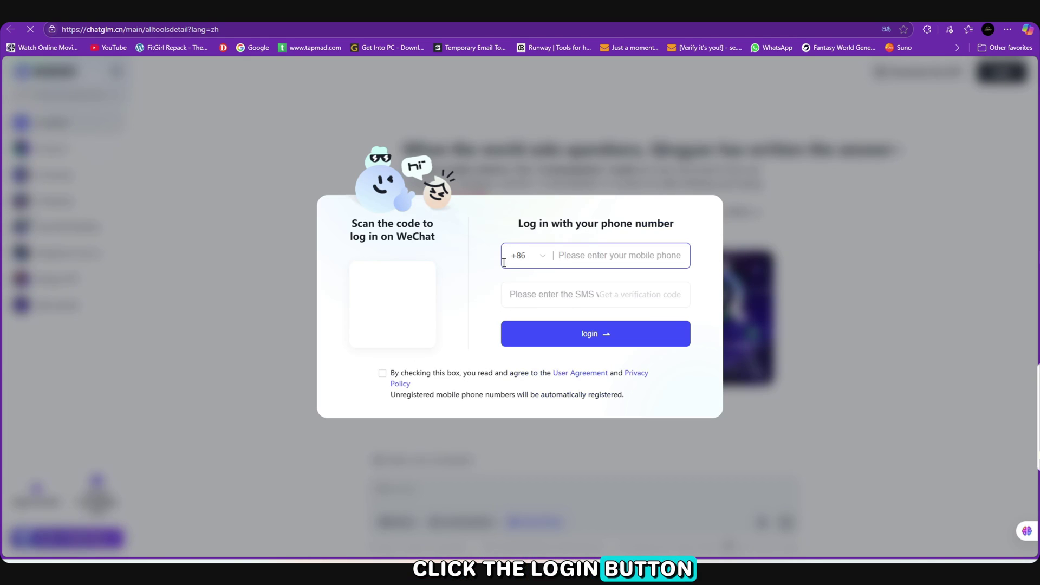
{"action": "left_click", "coordinate": [539, 259]}
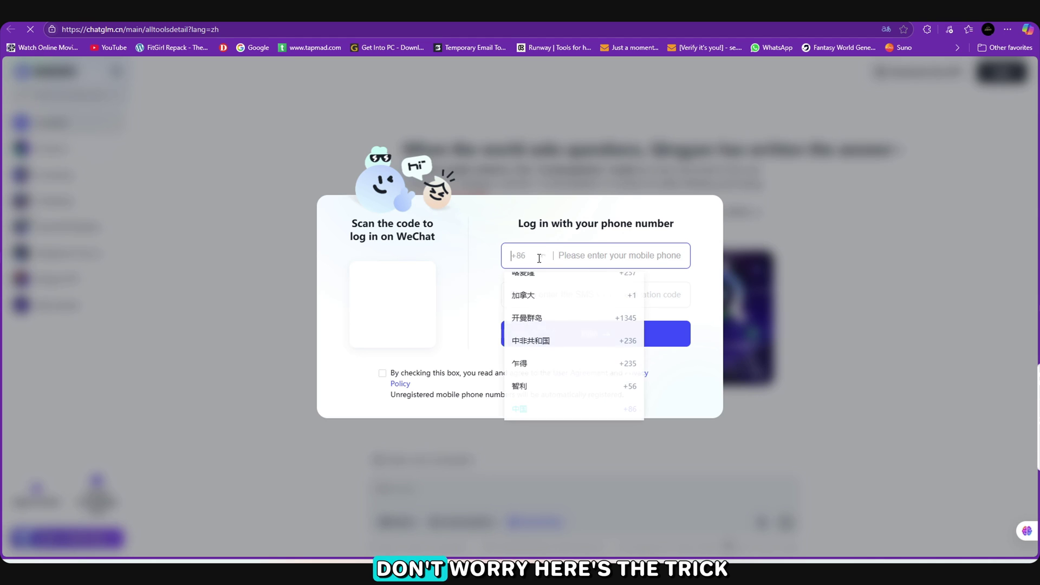
{"action": "left_click", "coordinate": [581, 297]}
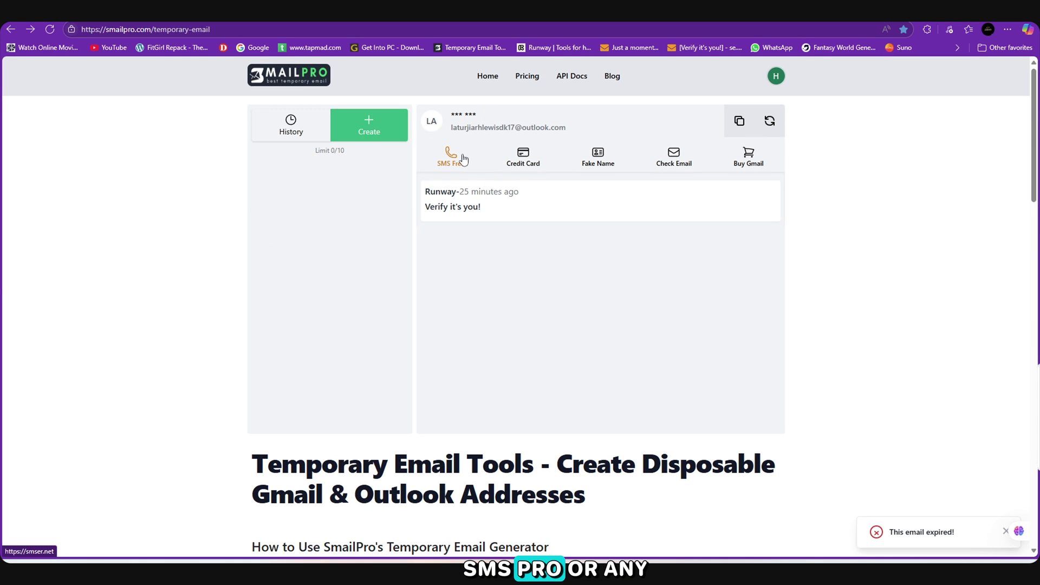
Open smser.net from SmailPro, request a free USA (virtual) number and pick one from the free phone number list
{"action": "left_click", "coordinate": [463, 158]}
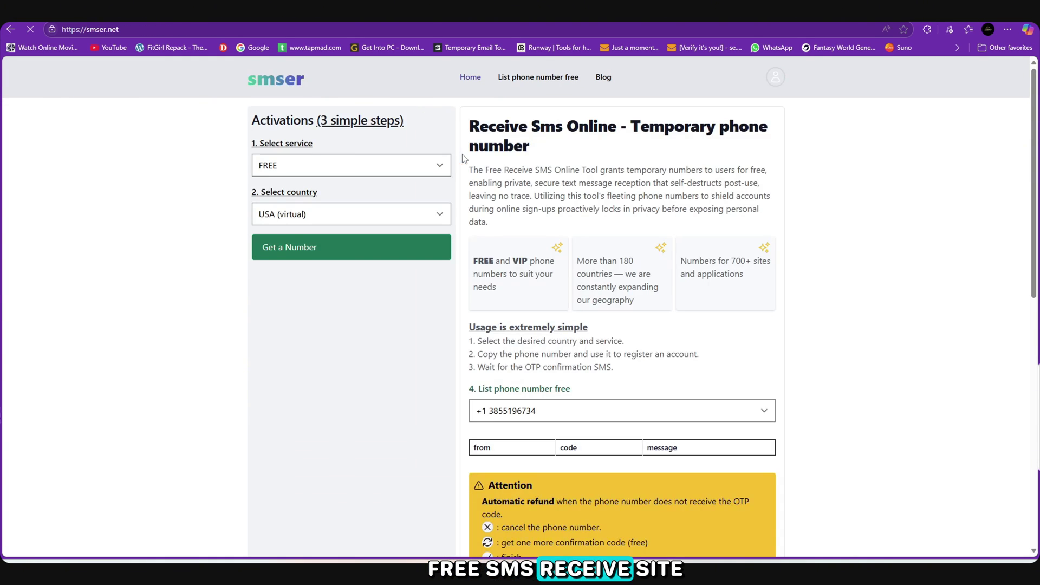
{"action": "left_click", "coordinate": [362, 231]}
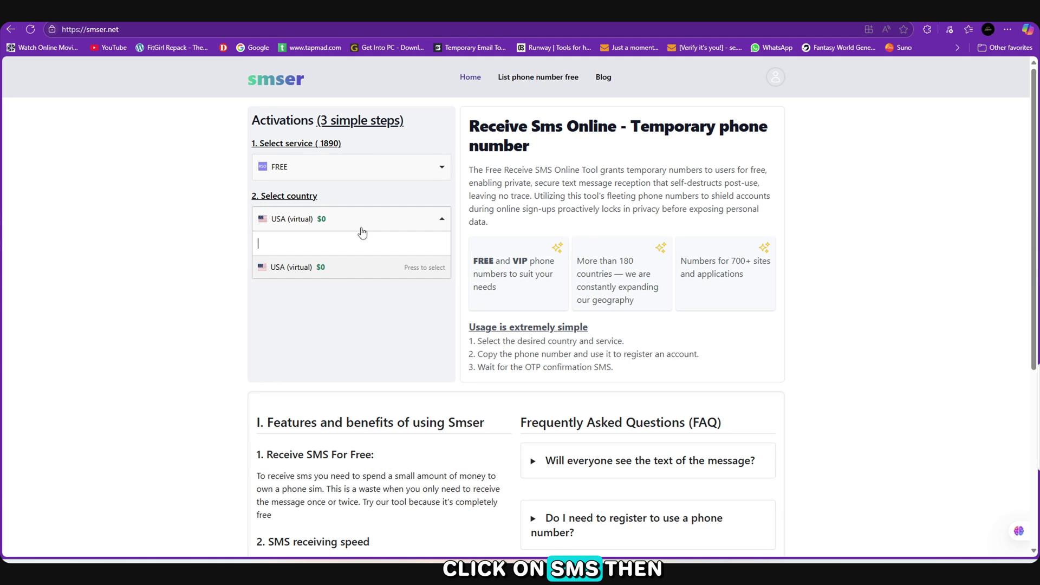
{"action": "left_click", "coordinate": [323, 271]}
{"action": "left_click", "coordinate": [349, 264]}
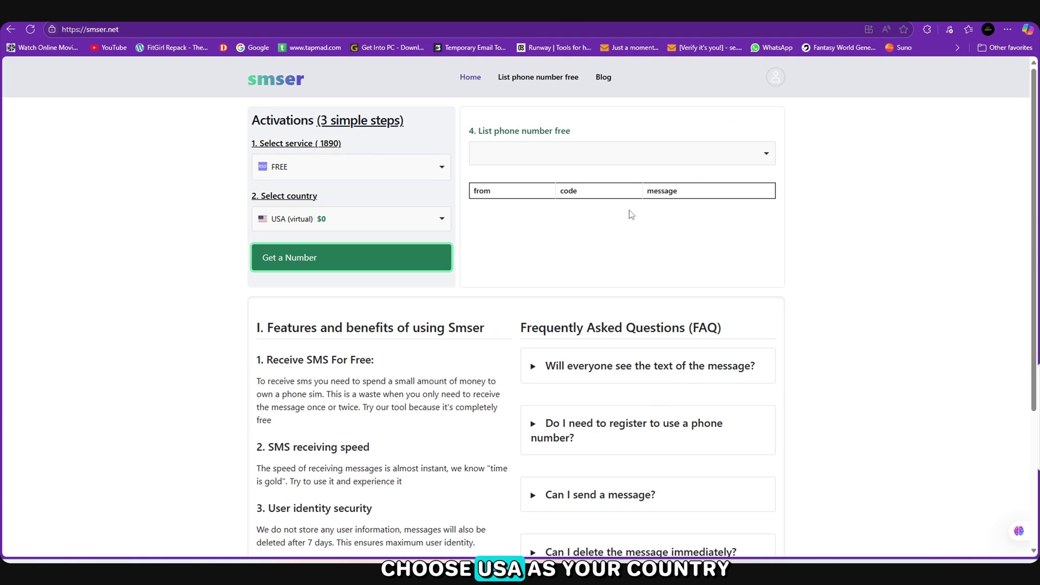
{"action": "left_click", "coordinate": [669, 155]}
{"action": "left_click", "coordinate": [546, 226]}
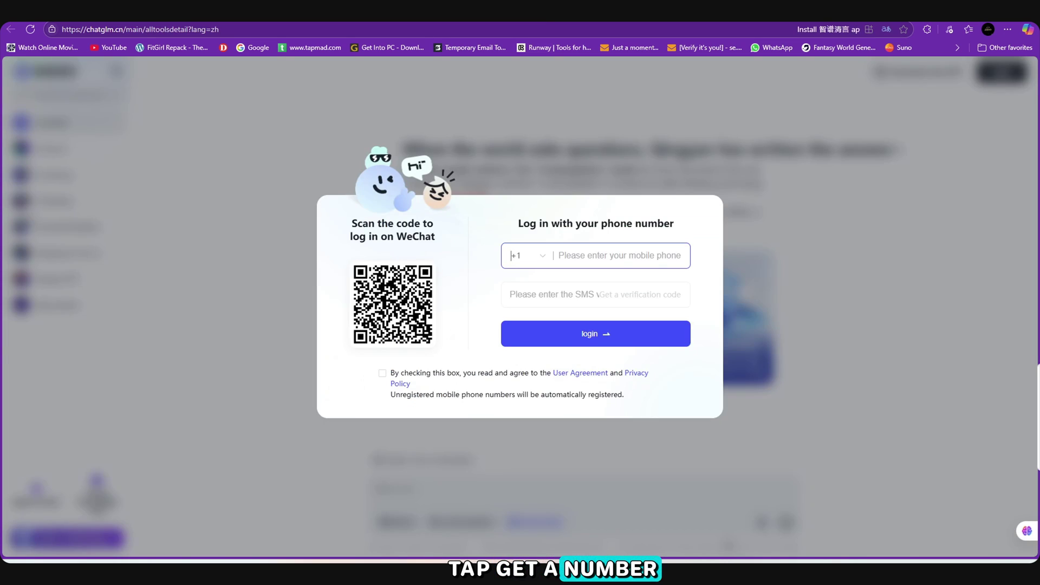
Enter the temporary phone number in the ChatGLM login form and request an SMS verification code
{"action": "right_click", "coordinate": [585, 263]}
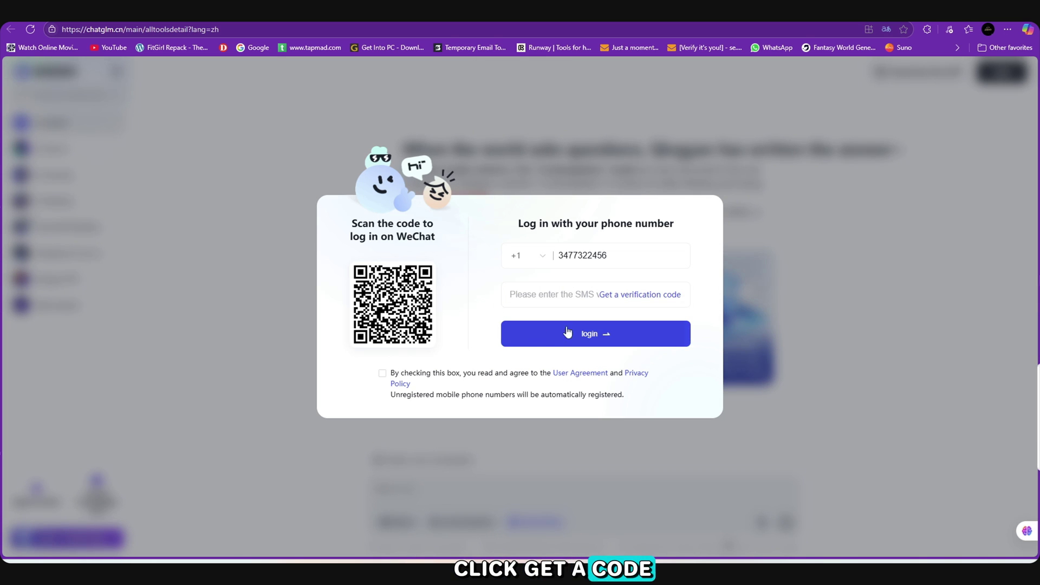
{"action": "left_click", "coordinate": [554, 303]}
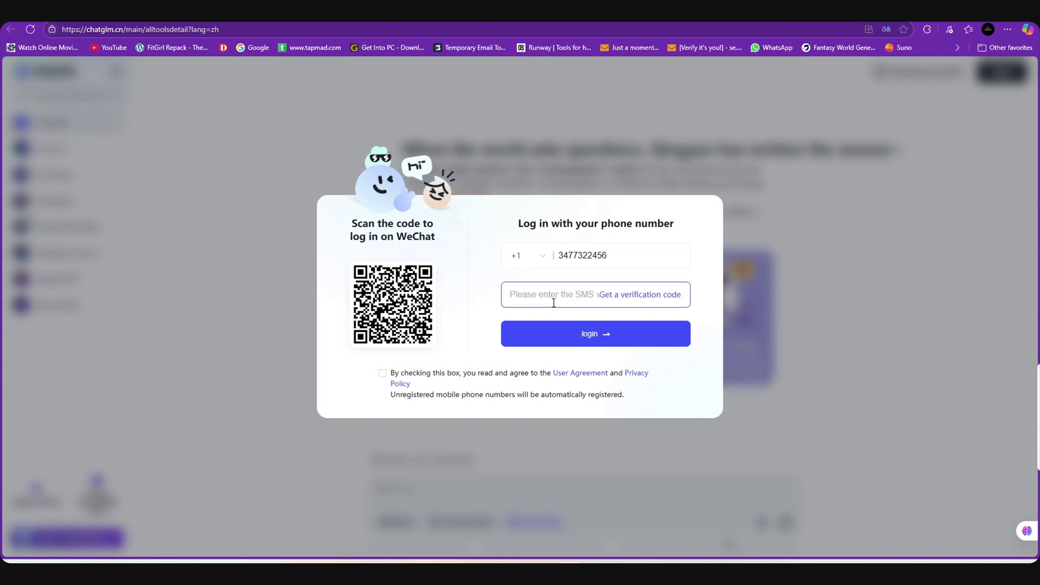
{"action": "left_click", "coordinate": [642, 296]}
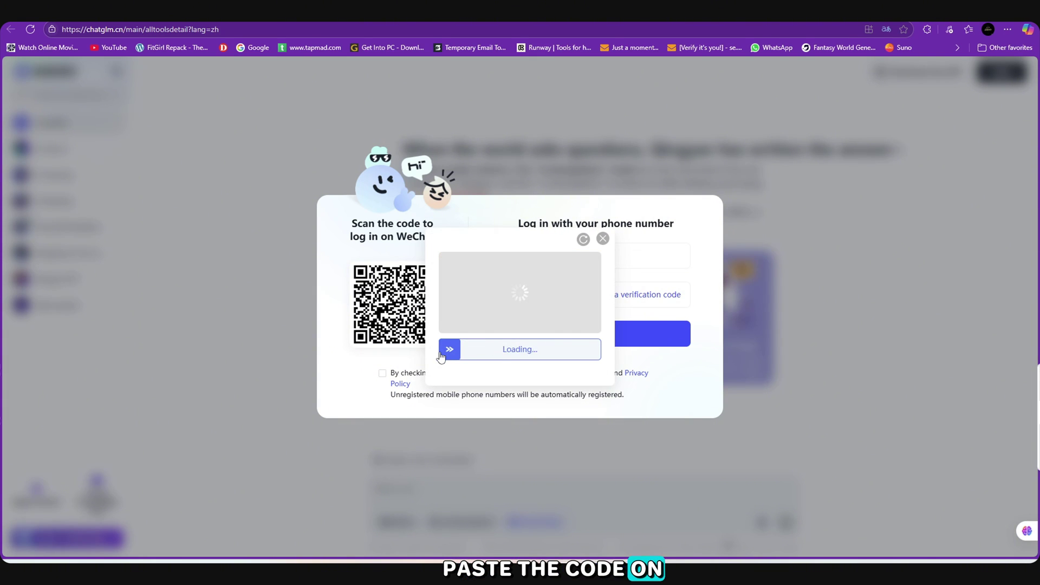
{"action": "left_click", "coordinate": [805, 88]}
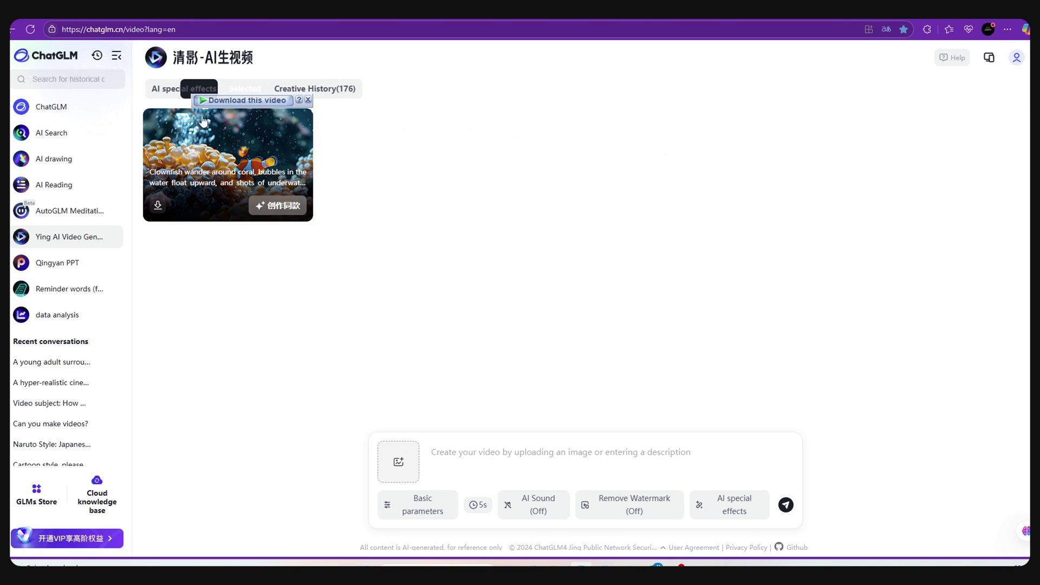
Upload the "Chintu eats a live fish" image from Downloads to ChatGLM's video generator, cropped to 16:9
{"action": "left_click", "coordinate": [398, 460]}
{"action": "left_click", "coordinate": [49, 162]}
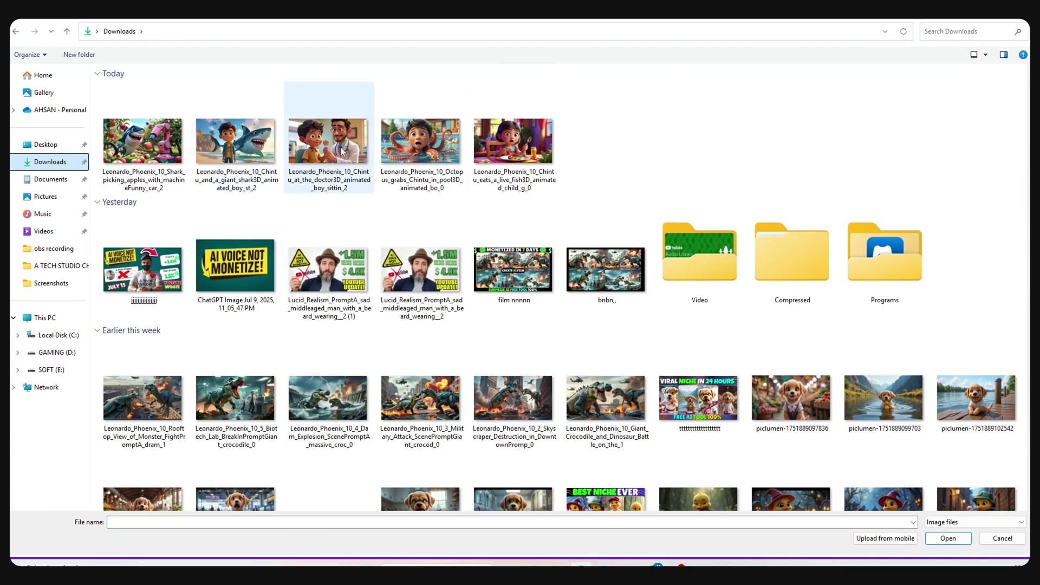
{"action": "double_click", "coordinate": [513, 141]}
{"action": "left_click", "coordinate": [503, 387]}
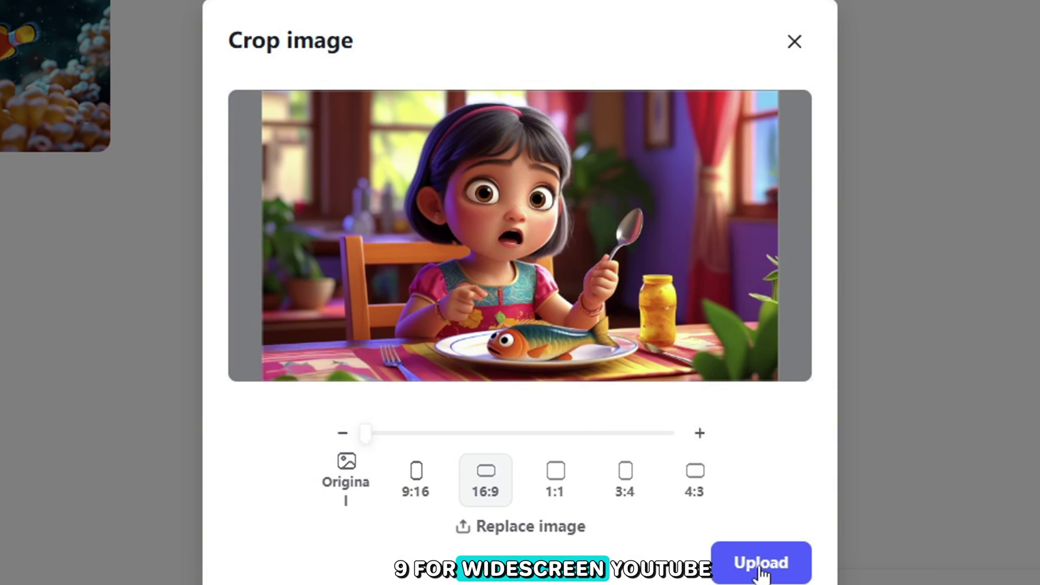
{"action": "left_click", "coordinate": [762, 566]}
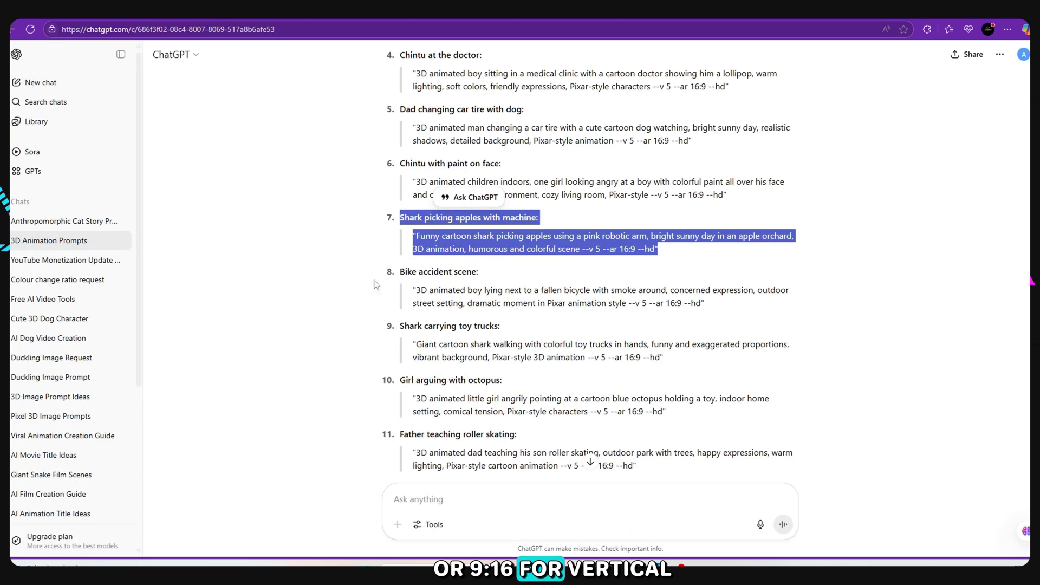
Copy the "Chintu eats a live fish" prompt text from ChatGPT and paste it as the ChatGLM video description
{"action": "scroll", "coordinate": [419, 136], "scroll_direction": "up", "scroll_amount": 5}
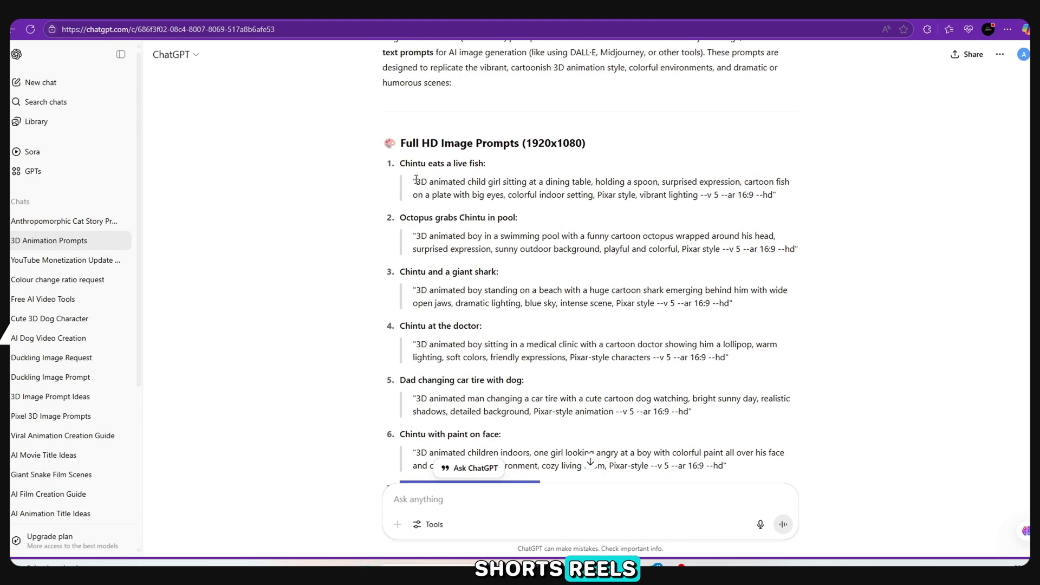
{"action": "left_click_drag", "start_coordinate": [416, 180], "coordinate": [810, 202]}
{"action": "right_click", "coordinate": [744, 189]}
{"action": "left_click", "coordinate": [747, 195]}
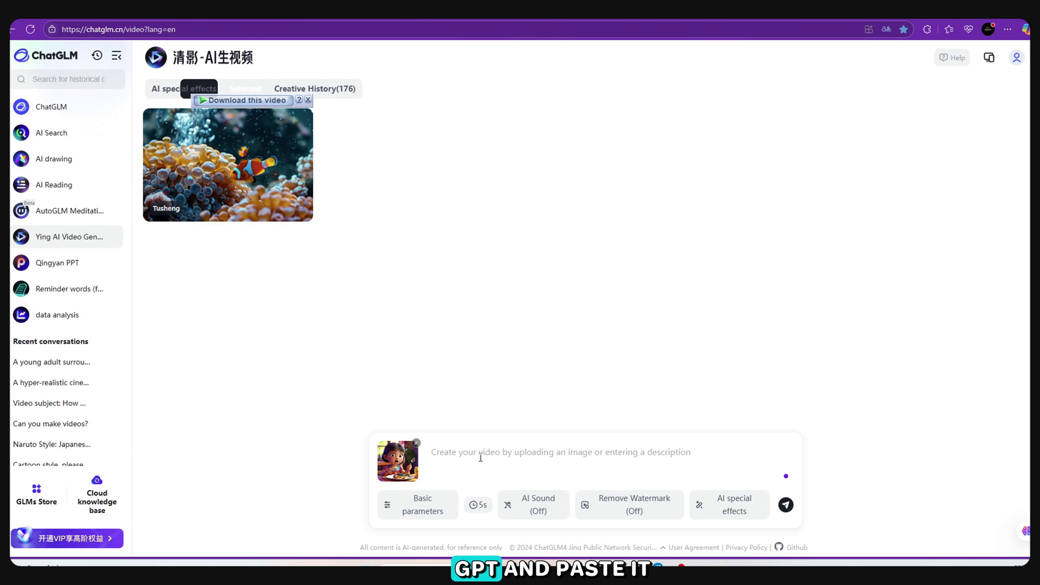
{"action": "left_click", "coordinate": [481, 458]}
{"action": "key", "text": "ctrl+v"}
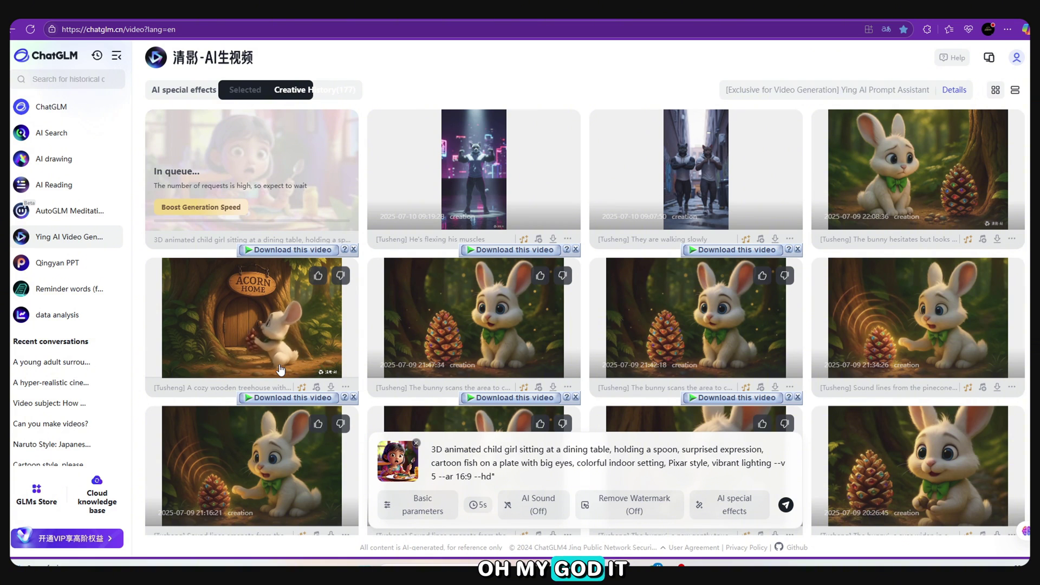
Open and play the generated video of the girl at the dining table, then close the preview
{"action": "left_click", "coordinate": [252, 173]}
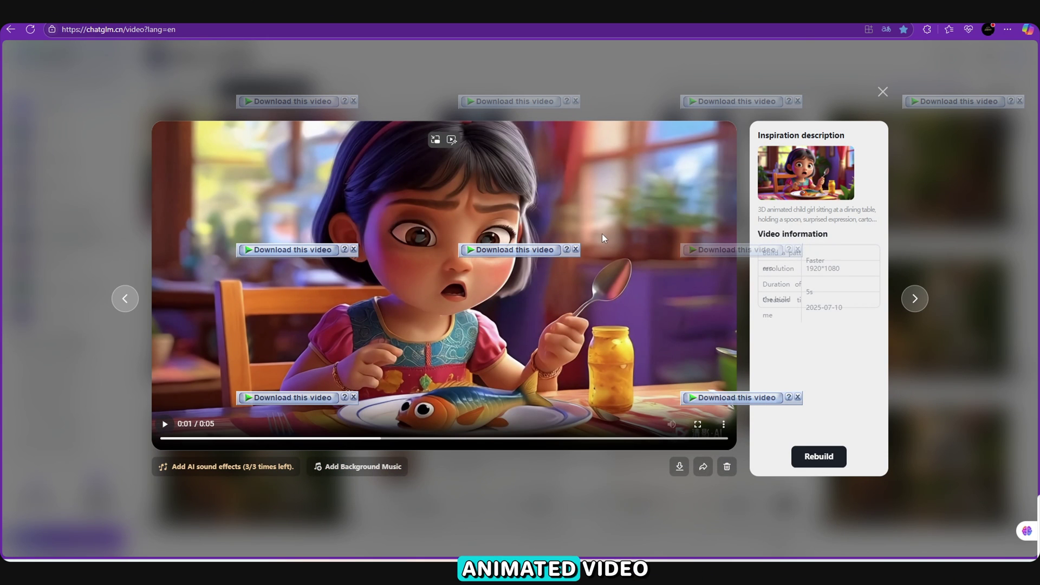
{"action": "left_click", "coordinate": [165, 425]}
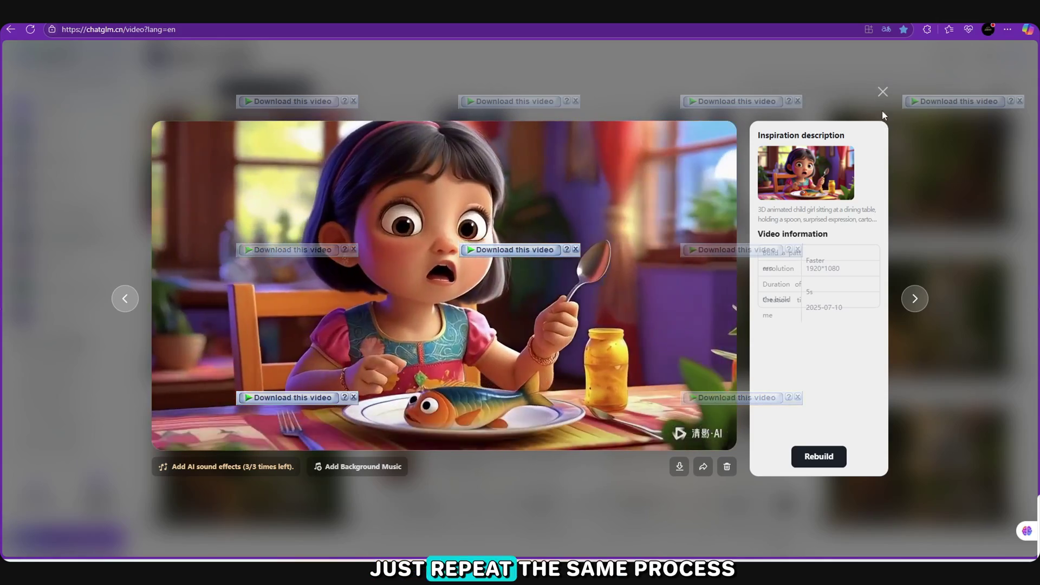
{"action": "left_click", "coordinate": [883, 91]}
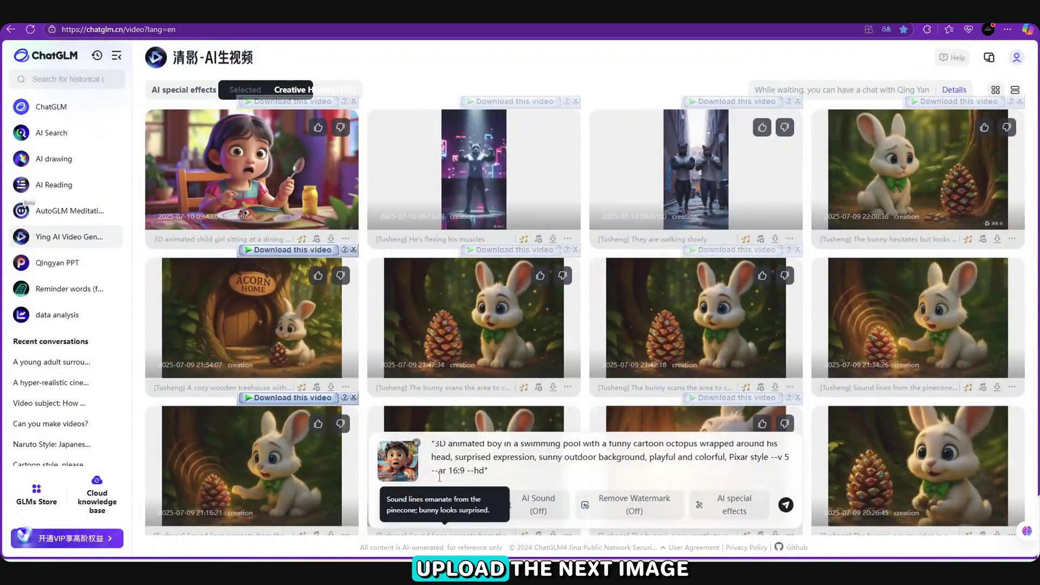
Generate the video of the boy with the octopus in the pool, and play the result
{"action": "left_click", "coordinate": [785, 504]}
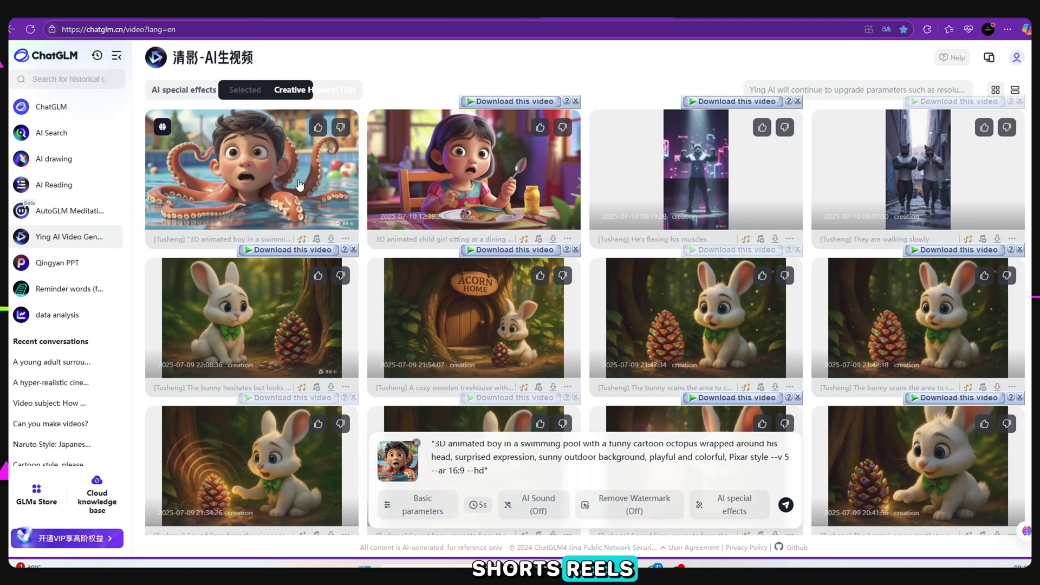
{"action": "left_click", "coordinate": [334, 187]}
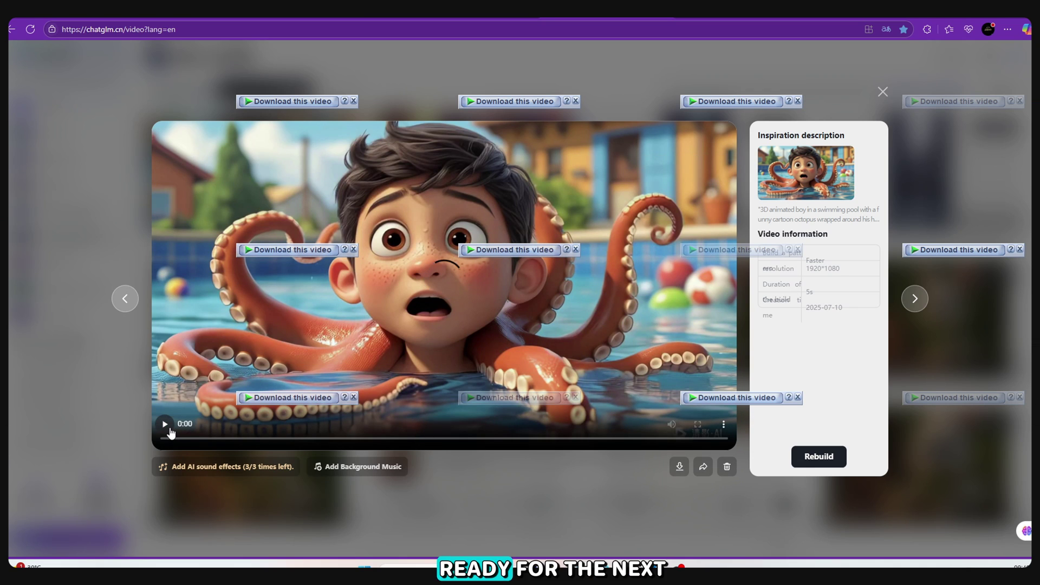
{"action": "left_click", "coordinate": [166, 425]}
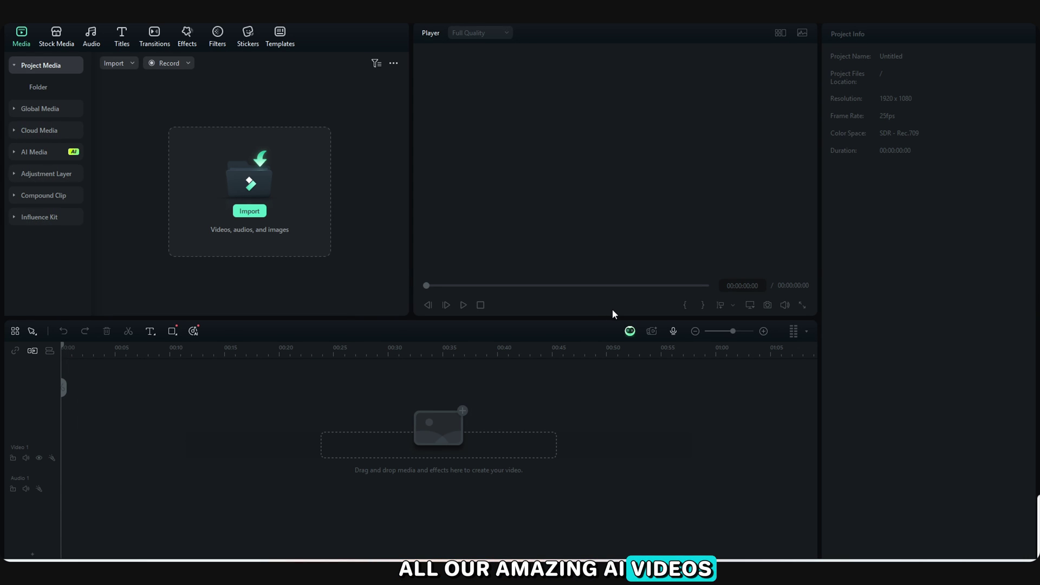
In Filmora, import the five 3D animated video clips made today from Downloads into the project media
{"action": "left_click", "coordinate": [252, 211]}
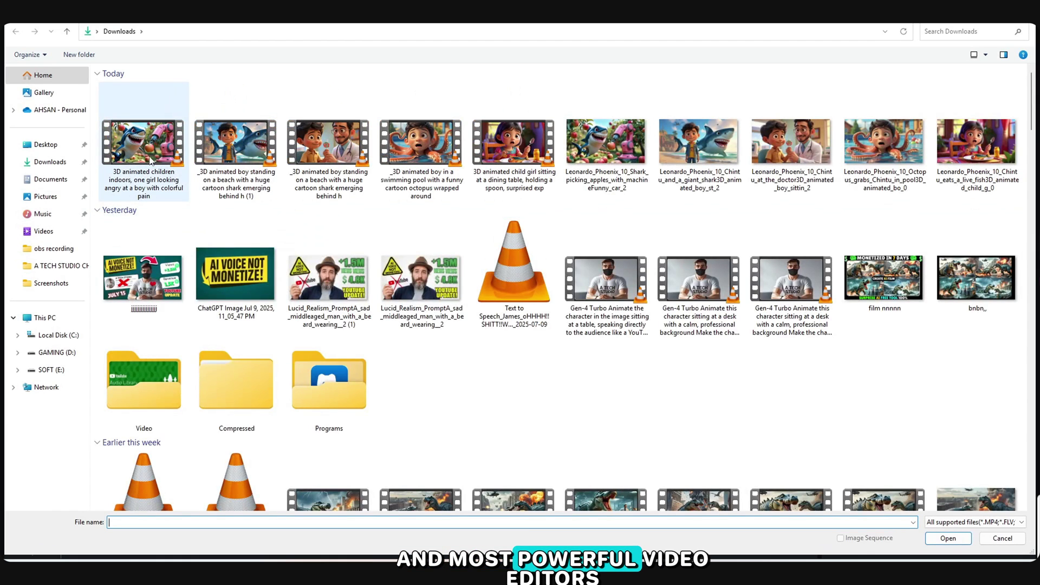
{"action": "left_click", "coordinate": [503, 160]}
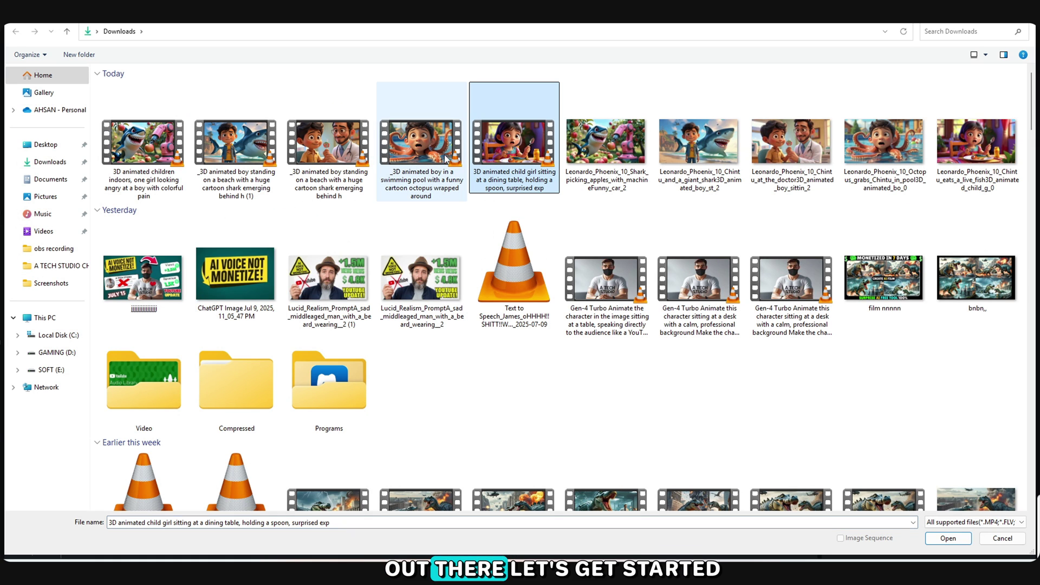
{"action": "left_click", "coordinate": [421, 157], "text": "ctrl"}
{"action": "left_click", "coordinate": [331, 156], "text": "ctrl"}
{"action": "left_click", "coordinate": [248, 155], "text": "ctrl"}
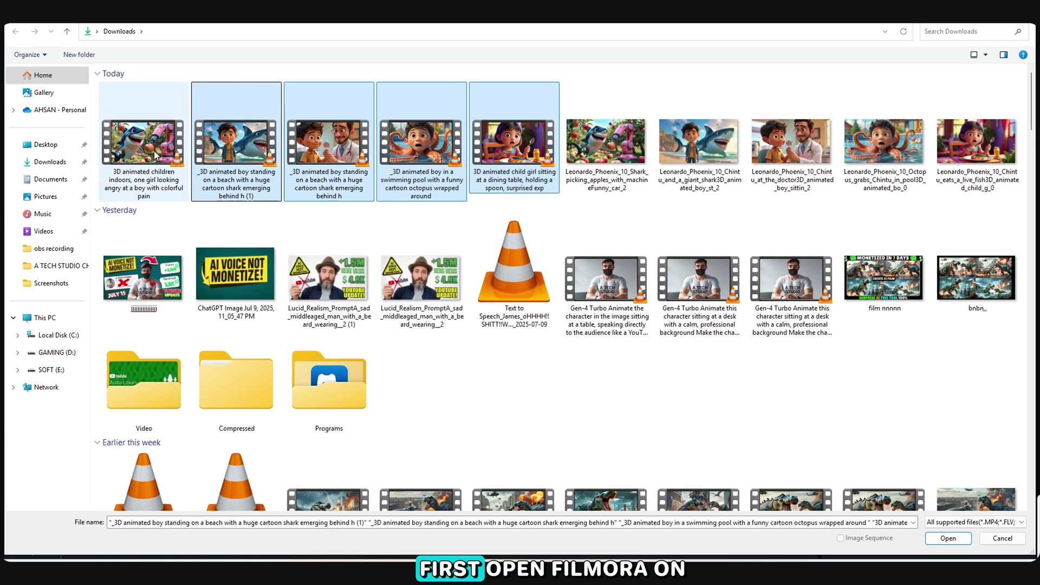
{"action": "left_click", "coordinate": [142, 154], "text": "ctrl"}
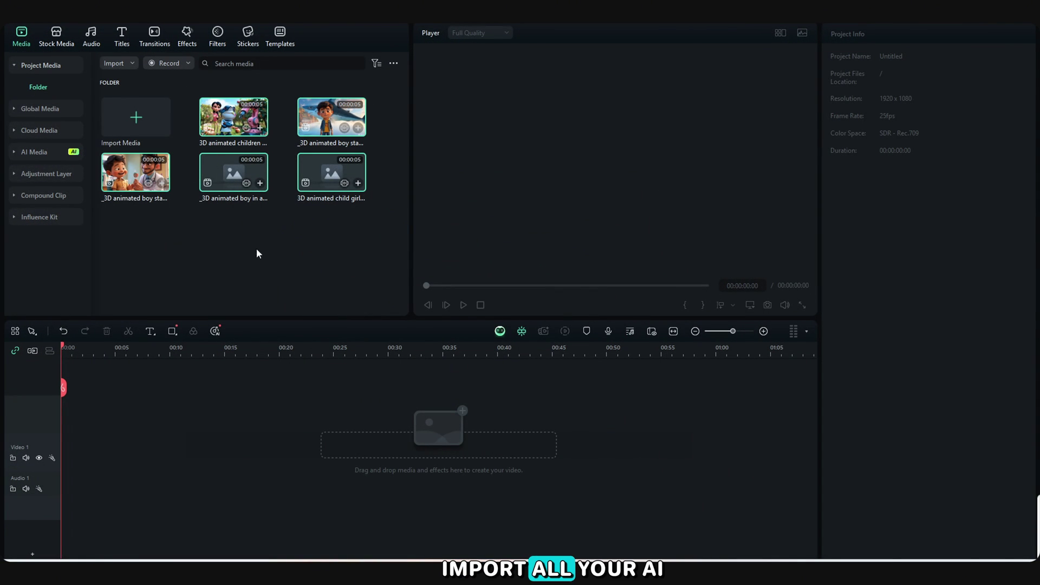
Place all five clips on the Video 1 track, ordered as dining table, octopus, doctor, beach shark and apple-picking shark
{"action": "left_click_drag", "start_coordinate": [149, 179], "coordinate": [52, 453]}
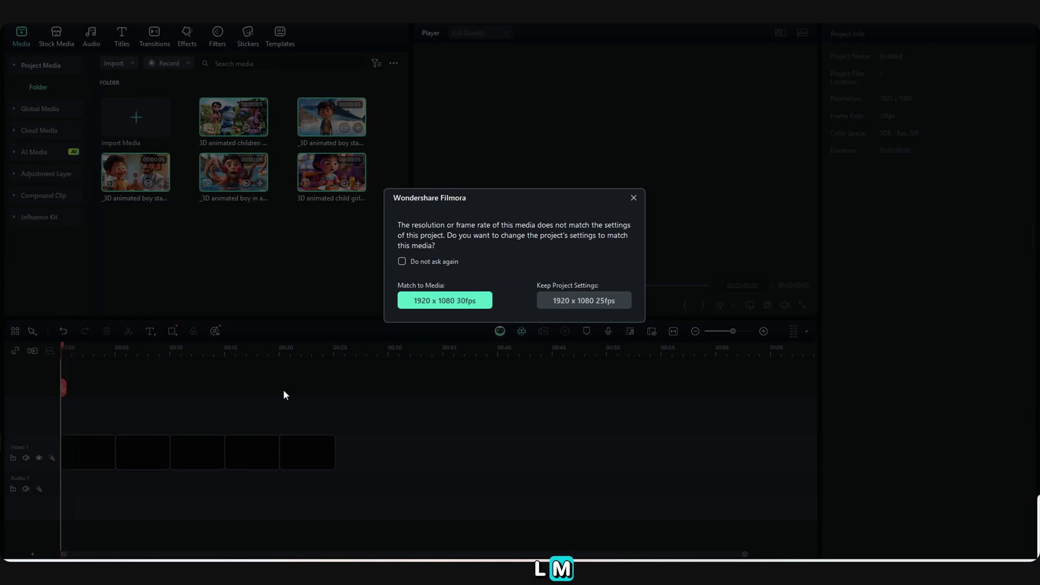
{"action": "left_click", "coordinate": [584, 302]}
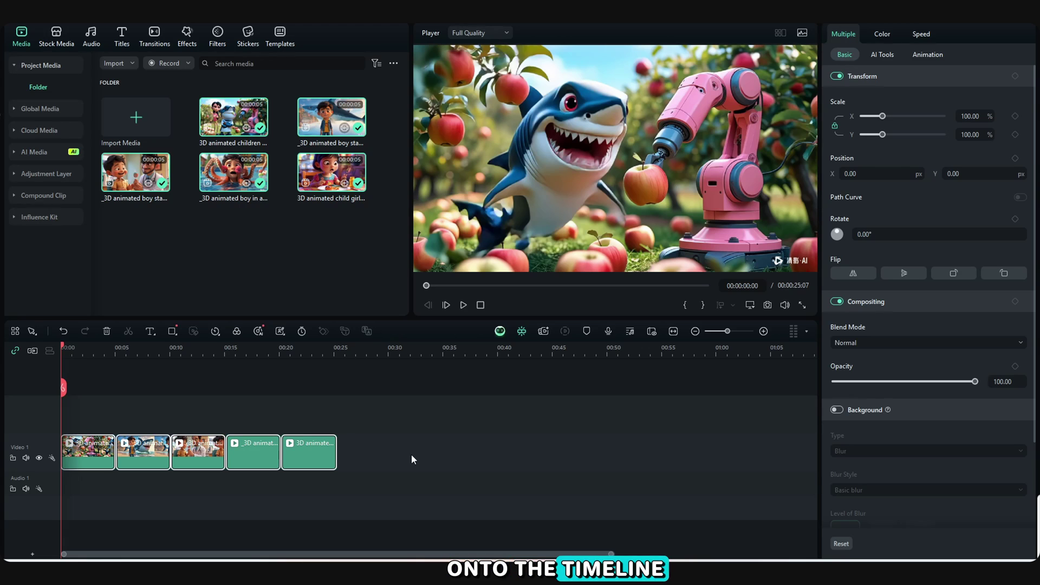
{"action": "left_click_drag", "start_coordinate": [202, 452], "coordinate": [325, 453]}
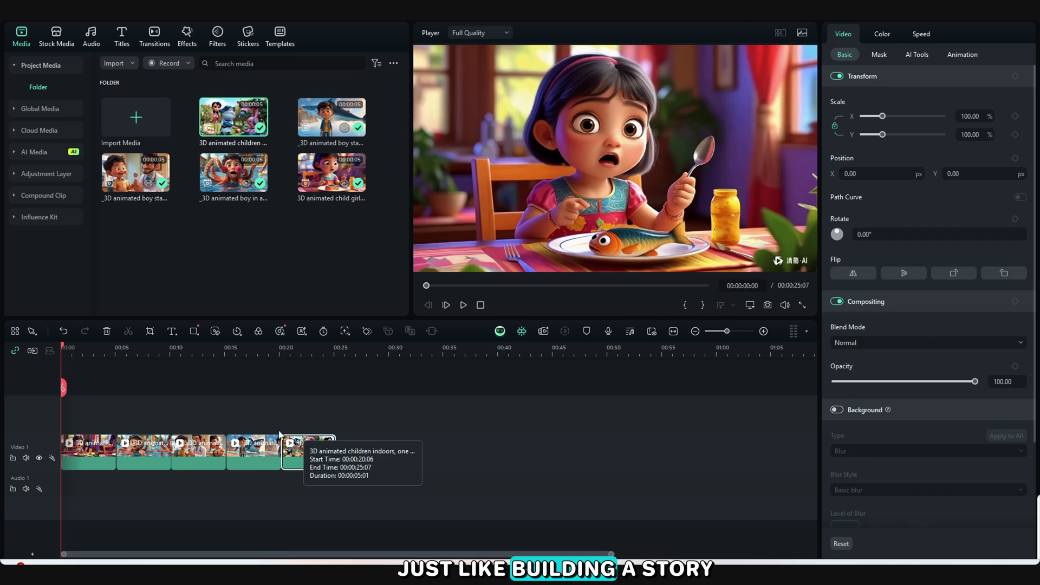
Enlarge the dining-table girl clip to about 106% toward its watermark corner so the watermark falls outside the frame
{"action": "left_click_drag", "start_coordinate": [64, 348], "coordinate": [79, 354]}
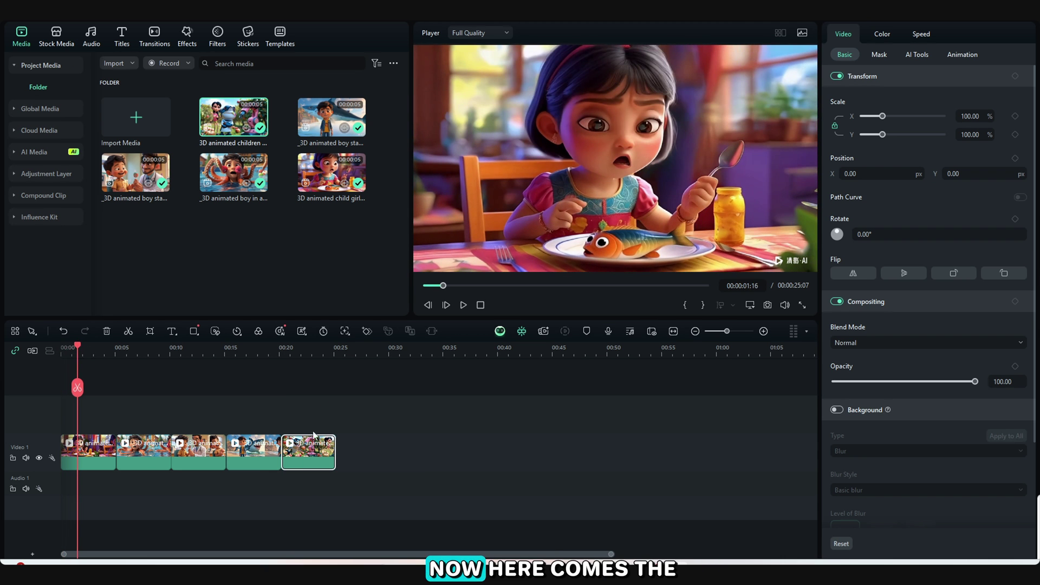
{"action": "left_click", "coordinate": [76, 450]}
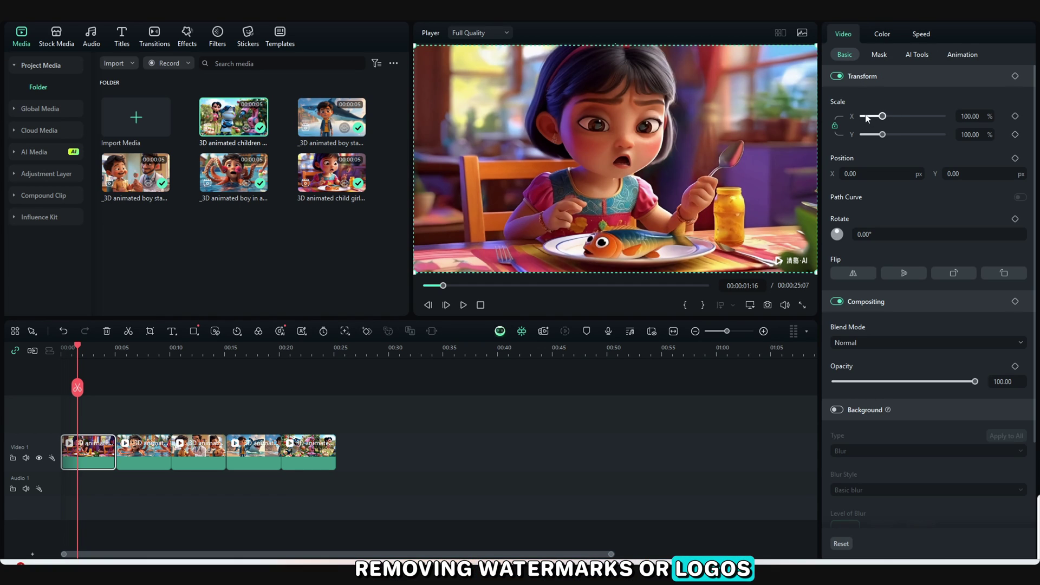
{"action": "left_click_drag", "start_coordinate": [817, 278], "coordinate": [825, 286]}
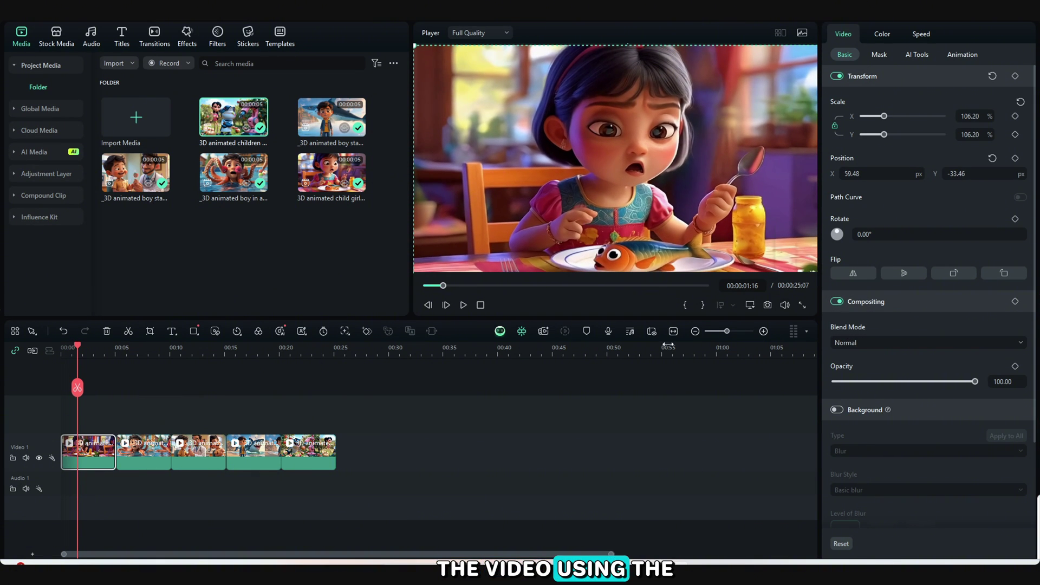
Scale the octopus pool clip up to about 109%, pushing its watermark outside the frame
{"action": "left_click_drag", "start_coordinate": [78, 350], "coordinate": [142, 350]}
{"action": "left_click", "coordinate": [792, 252]}
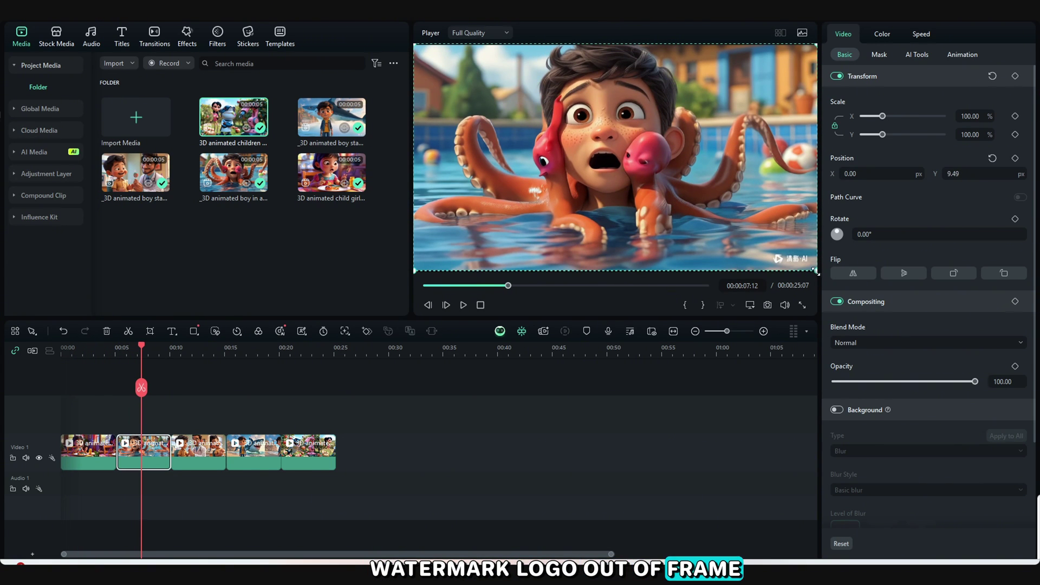
{"action": "left_click_drag", "start_coordinate": [814, 269], "coordinate": [833, 293]}
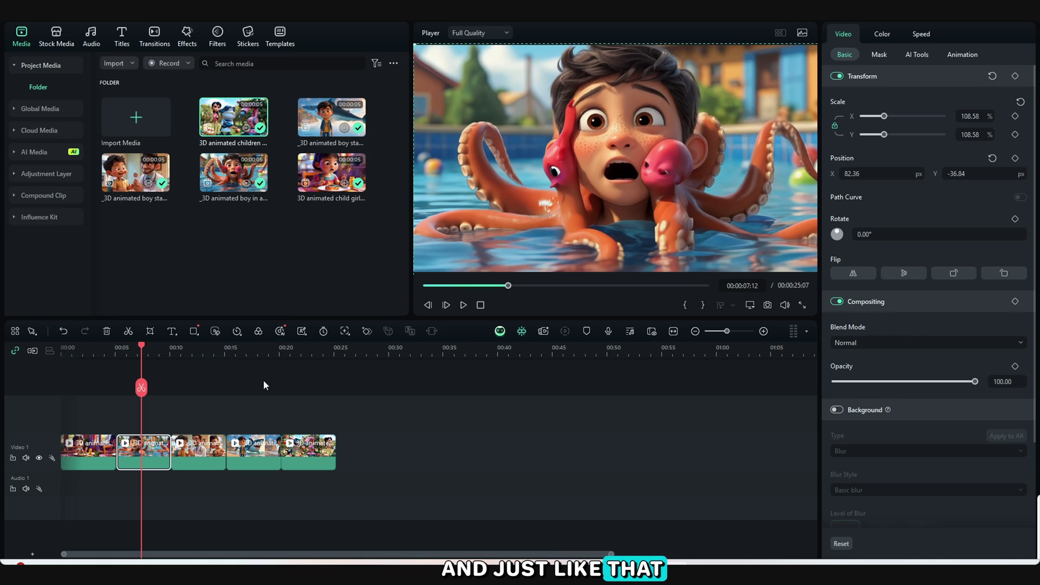
Scale the boy-and-doctor clip up to about 108%, shifted so its watermark is cropped out of the frame
{"action": "left_click", "coordinate": [198, 350]}
{"action": "left_click", "coordinate": [670, 247]}
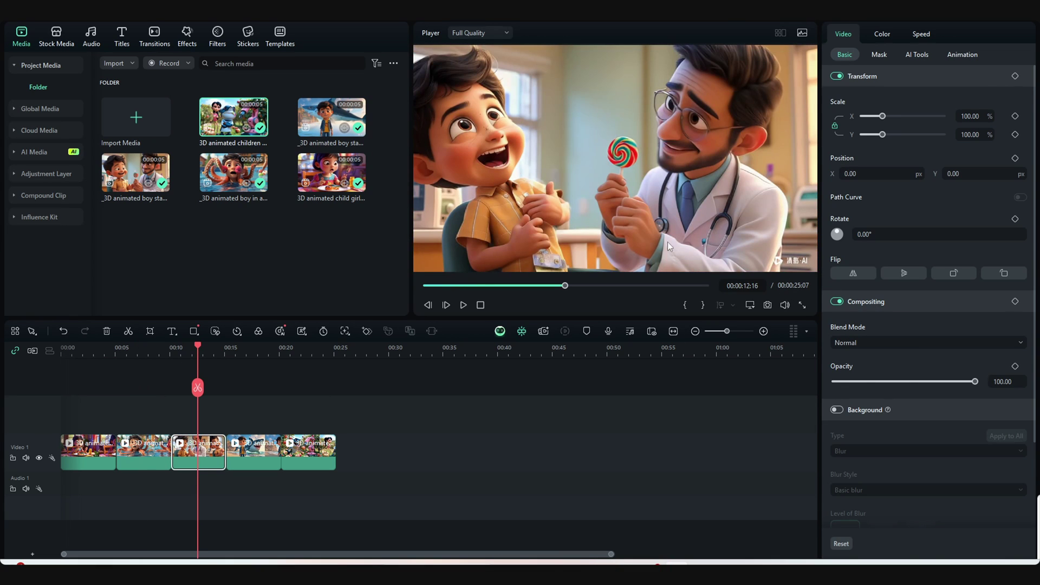
{"action": "left_click", "coordinate": [783, 261]}
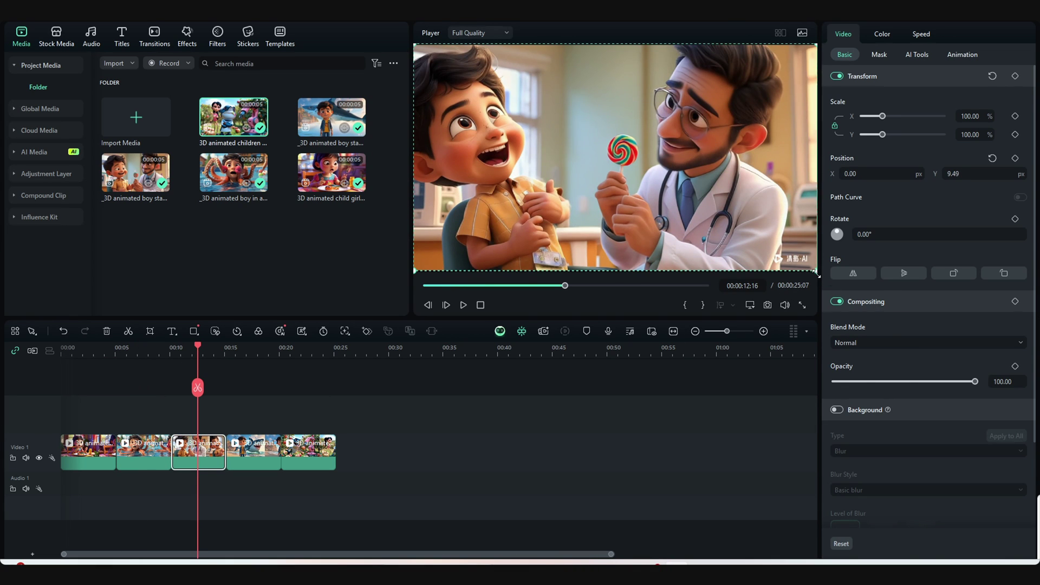
{"action": "left_click_drag", "start_coordinate": [816, 273], "coordinate": [840, 296]}
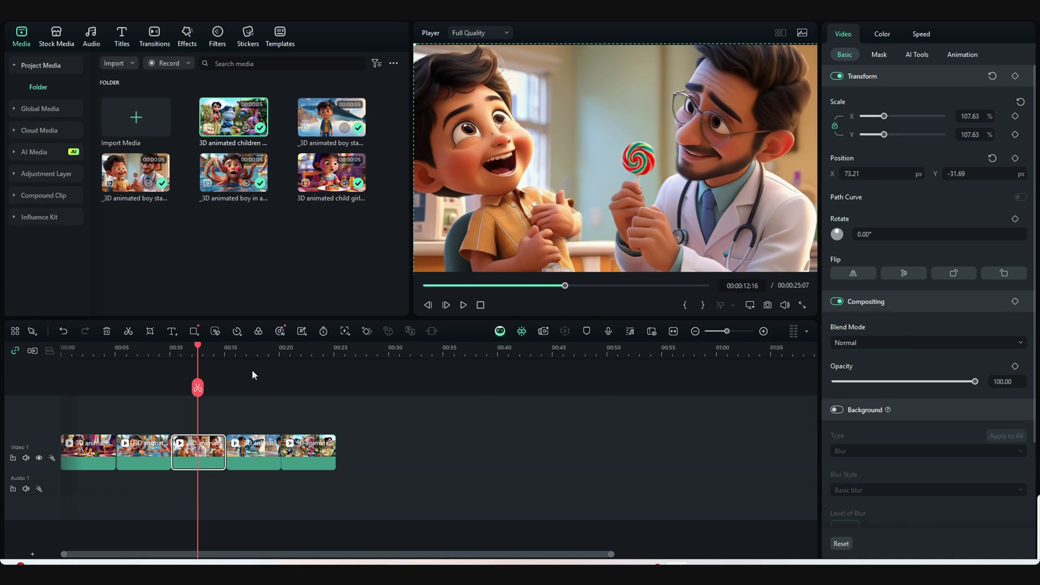
Enlarge the beach shark clip to about 108% to crop out its watermark, and select the final apple-picking clip
{"action": "left_click", "coordinate": [247, 353]}
{"action": "left_click", "coordinate": [260, 453]}
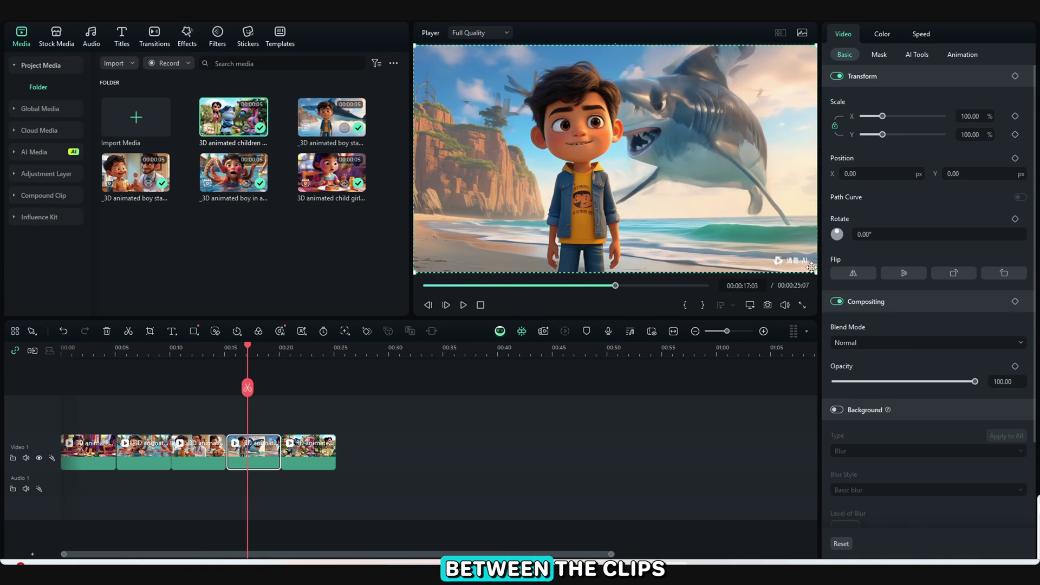
{"action": "left_click_drag", "start_coordinate": [815, 273], "coordinate": [828, 290]}
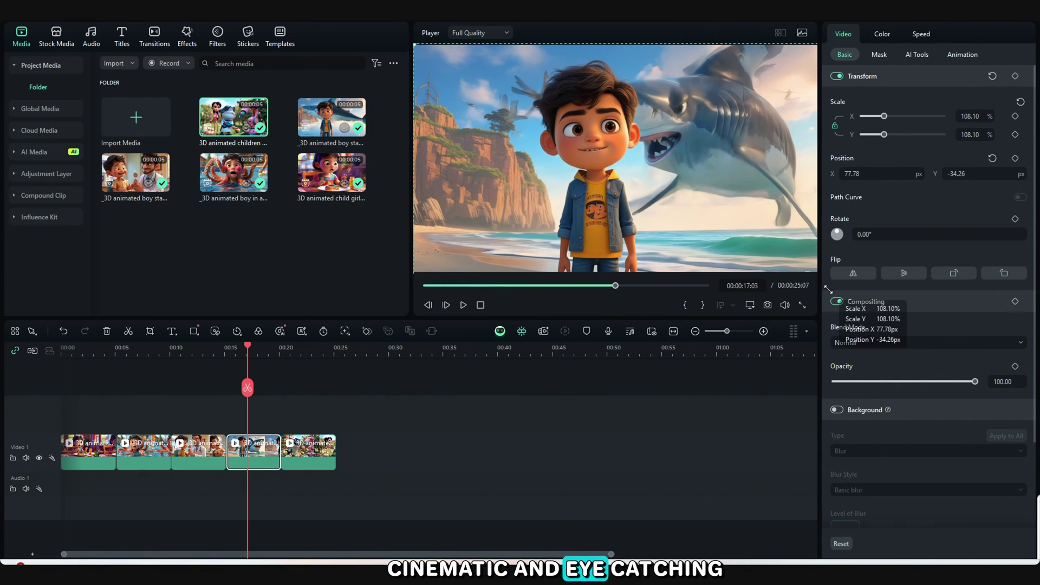
{"action": "left_click", "coordinate": [315, 351]}
{"action": "left_click", "coordinate": [315, 453]}
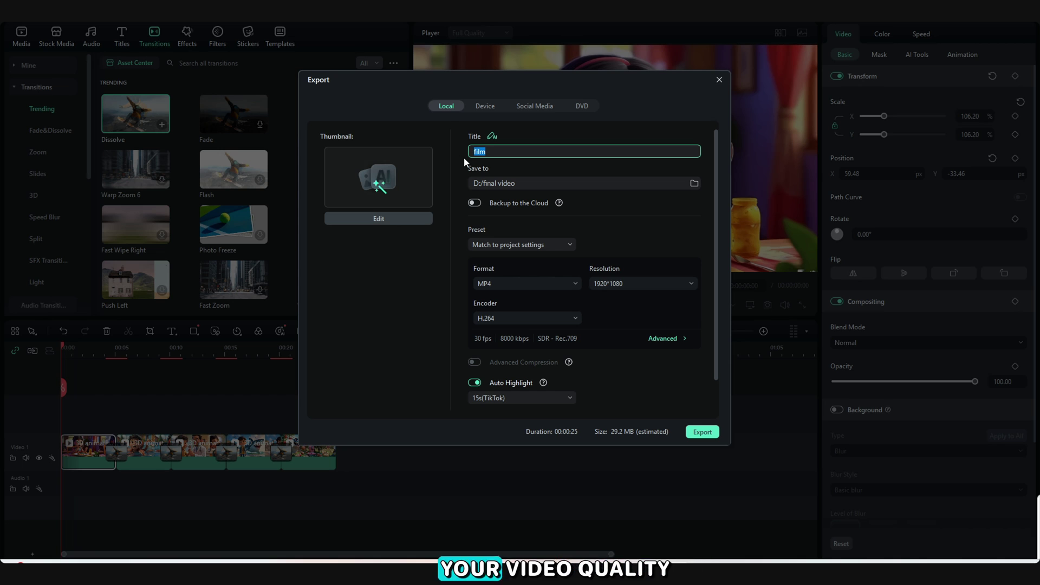
Title the export "chinto" and export the video locally as a 1920*1080 MP4 to D:/final video
{"action": "type", "text": "chiny"}
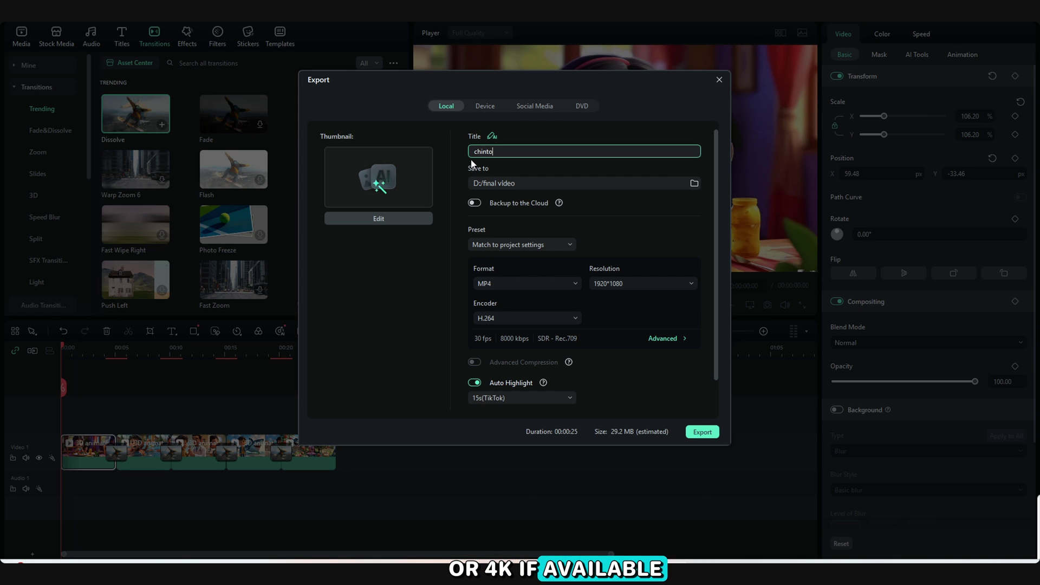
{"action": "left_click", "coordinate": [702, 432]}
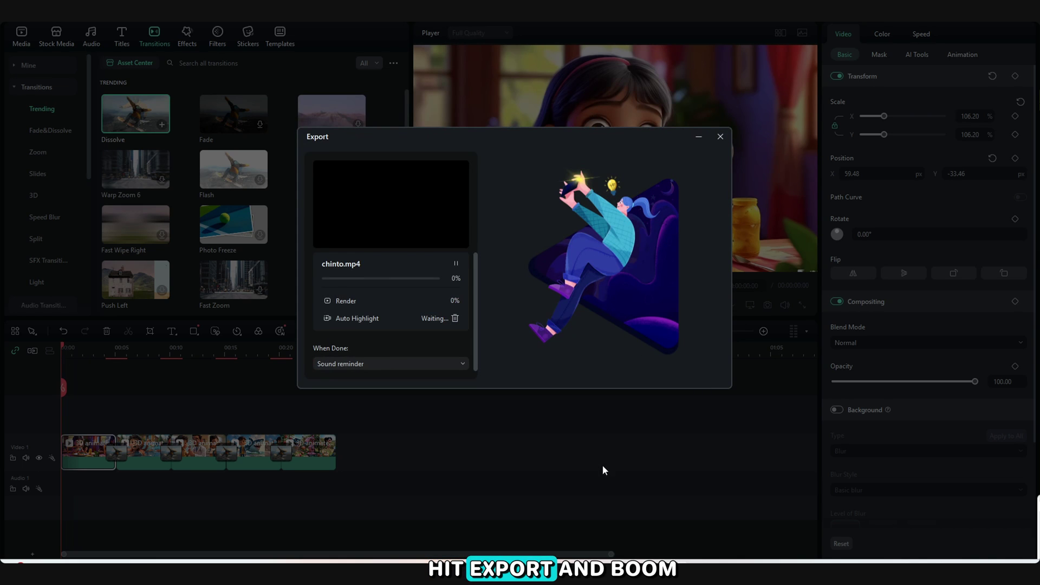